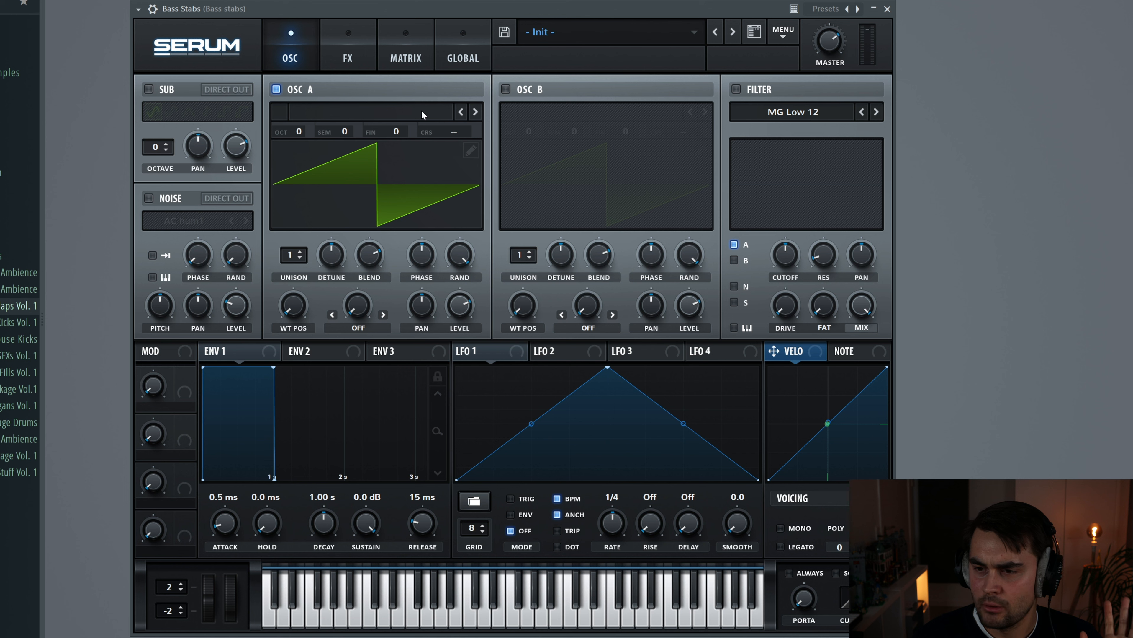
Load the Analog_BD_Sin wavetable from the Analog category into oscillator A and raise its wavetable position to the maximum.
left_click(367, 115)
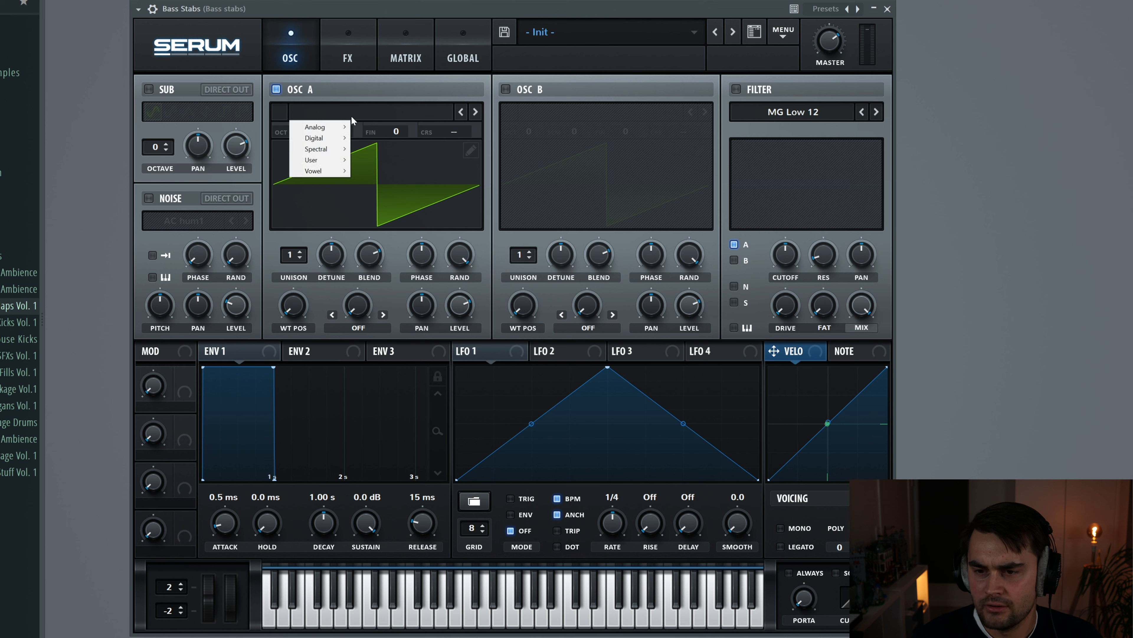
mouse_move(338, 130)
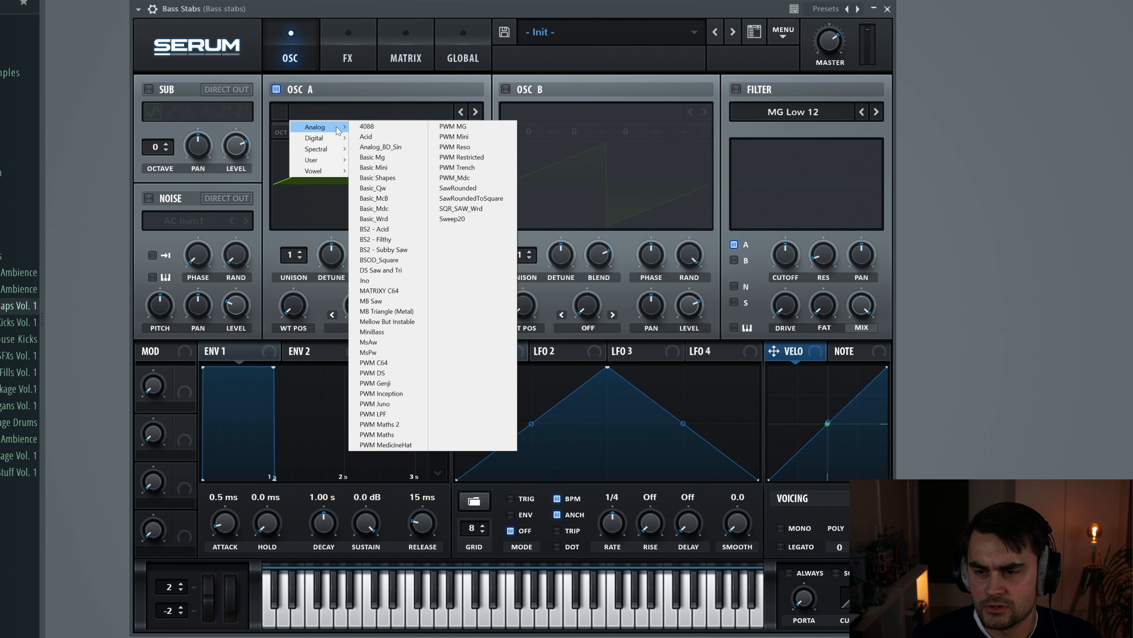
left_click(387, 148)
left_click_drag(296, 314, 311, 263)
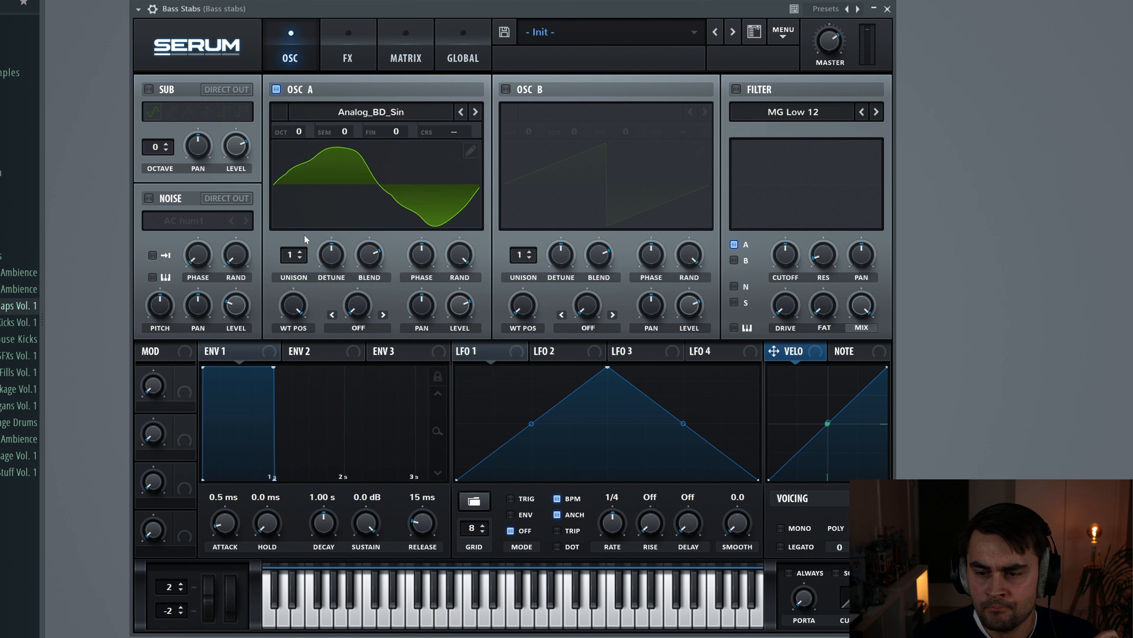
Set oscillator A to 3 unison voices and reduce its detune.
left_click(300, 254)
left_click(300, 253)
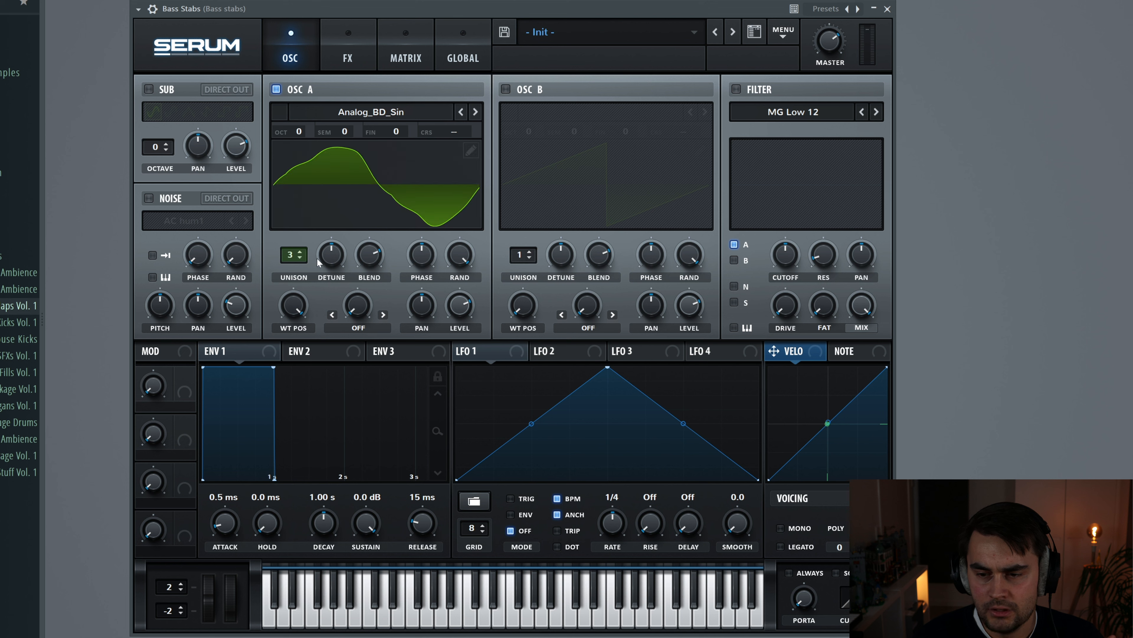
left_click_drag(334, 254, 333, 276)
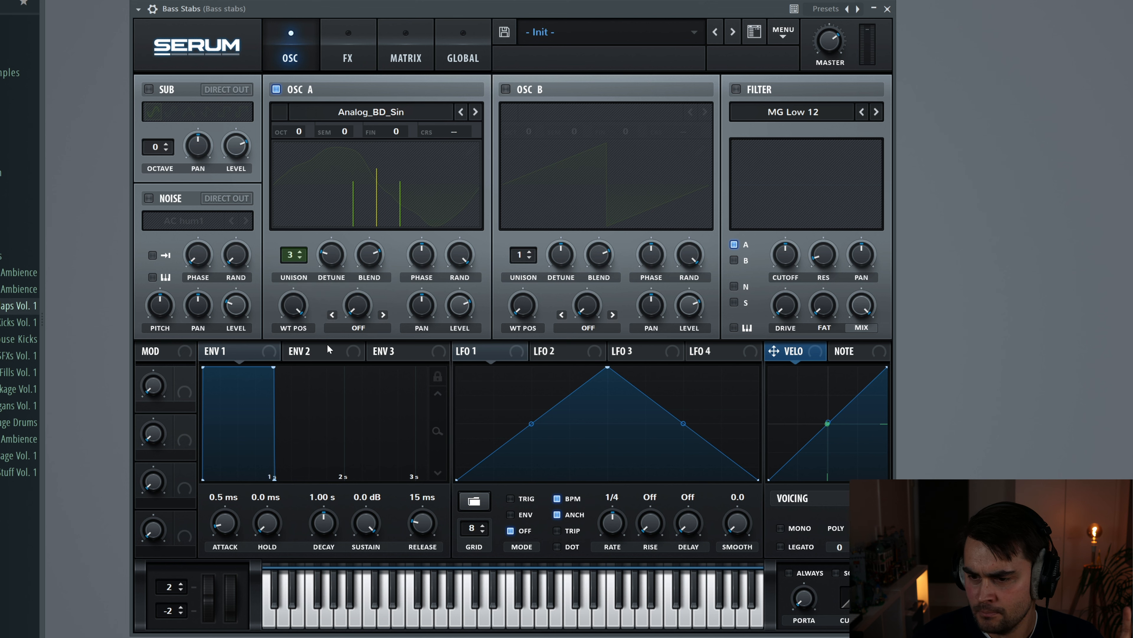
Enable oscillator B with the Digital wavetable BottleBlow and set its wavetable position to 71.
left_click(506, 89)
left_click(553, 112)
mouse_move(553, 139)
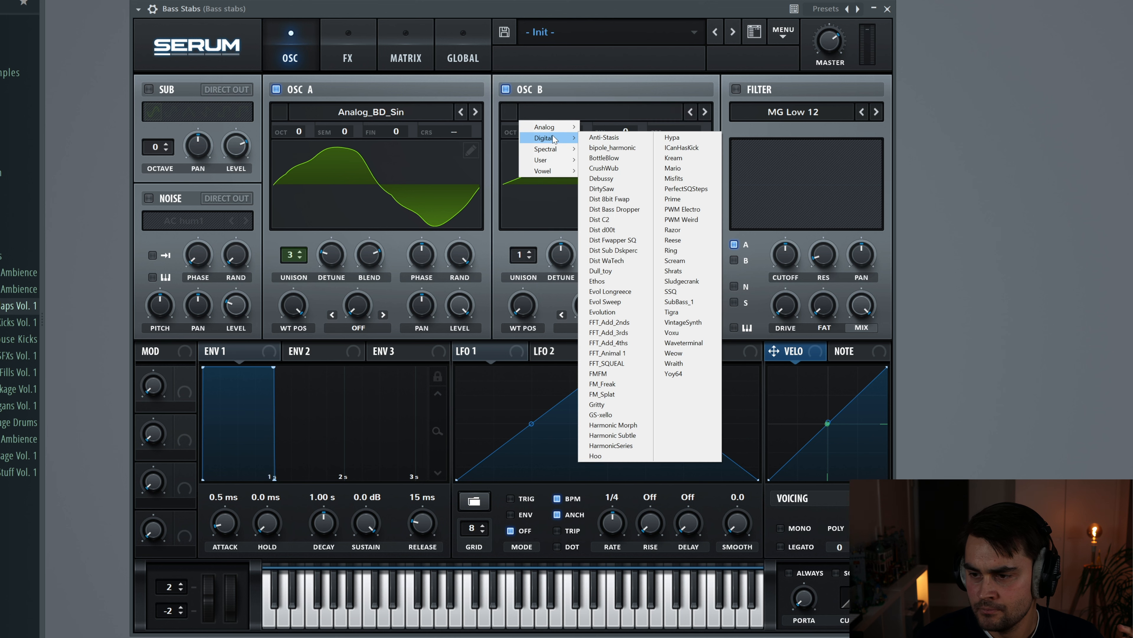
left_click(609, 158)
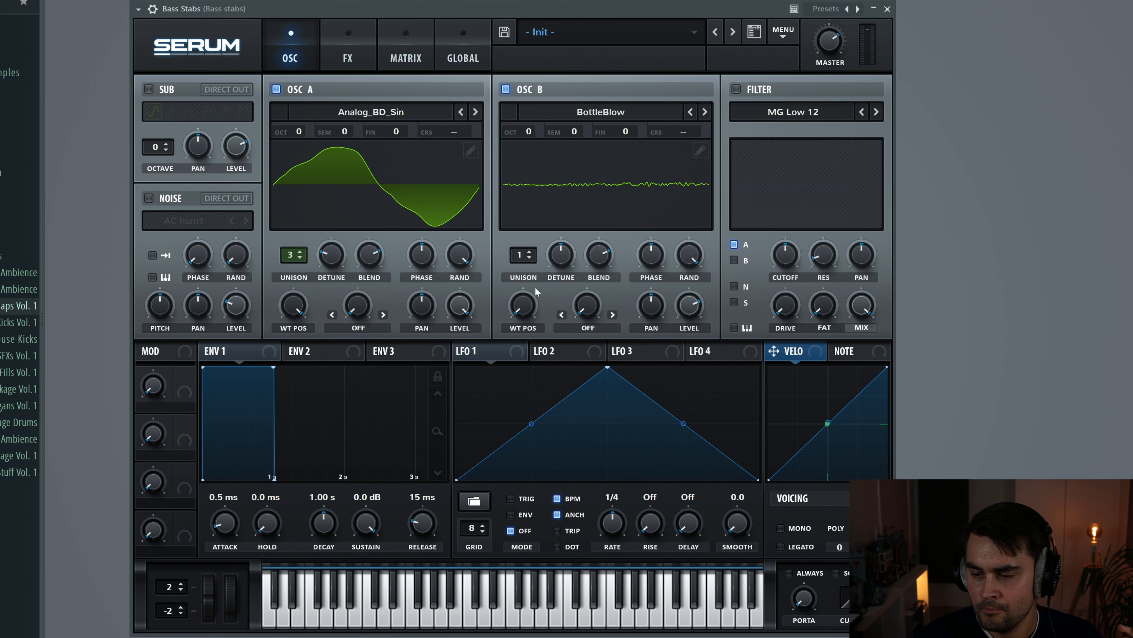
left_click_drag(523, 313, 524, 289)
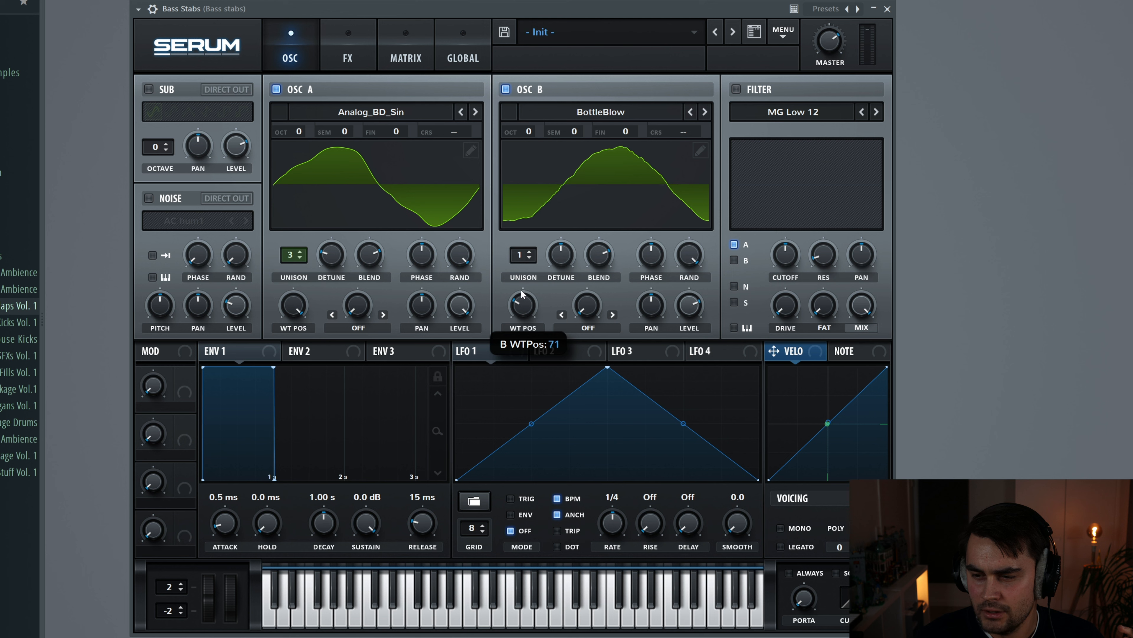
Give oscillator B 3 unison voices with reduced detune and raise its level to the maximum.
left_click(530, 252)
left_click(530, 252)
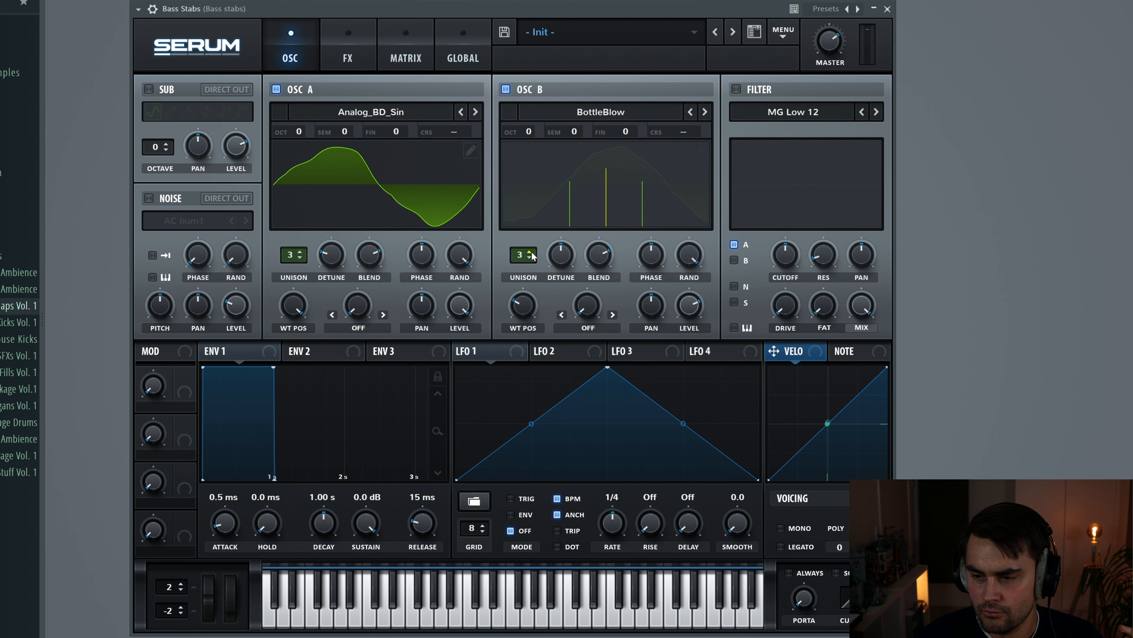
left_click_drag(565, 254, 564, 270)
left_click_drag(697, 311, 702, 291)
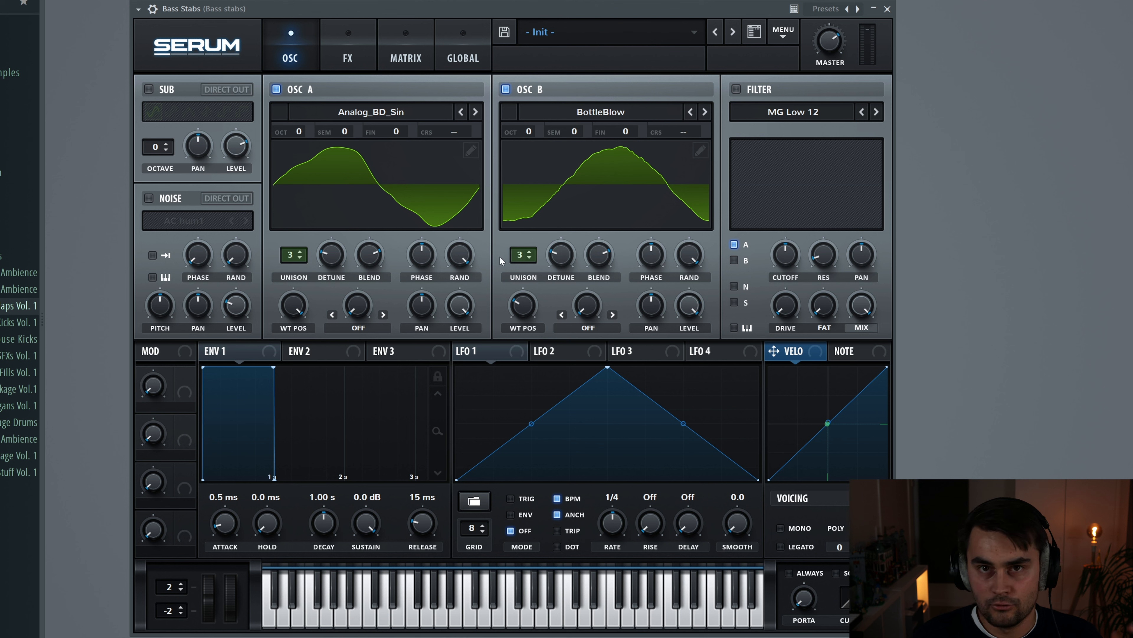
Turn oscillator A's random phase down to zero, and set the octaves to +2 for oscillator B and -1 for oscillator A.
left_click(466, 258)
left_click_drag(466, 258, 462, 351)
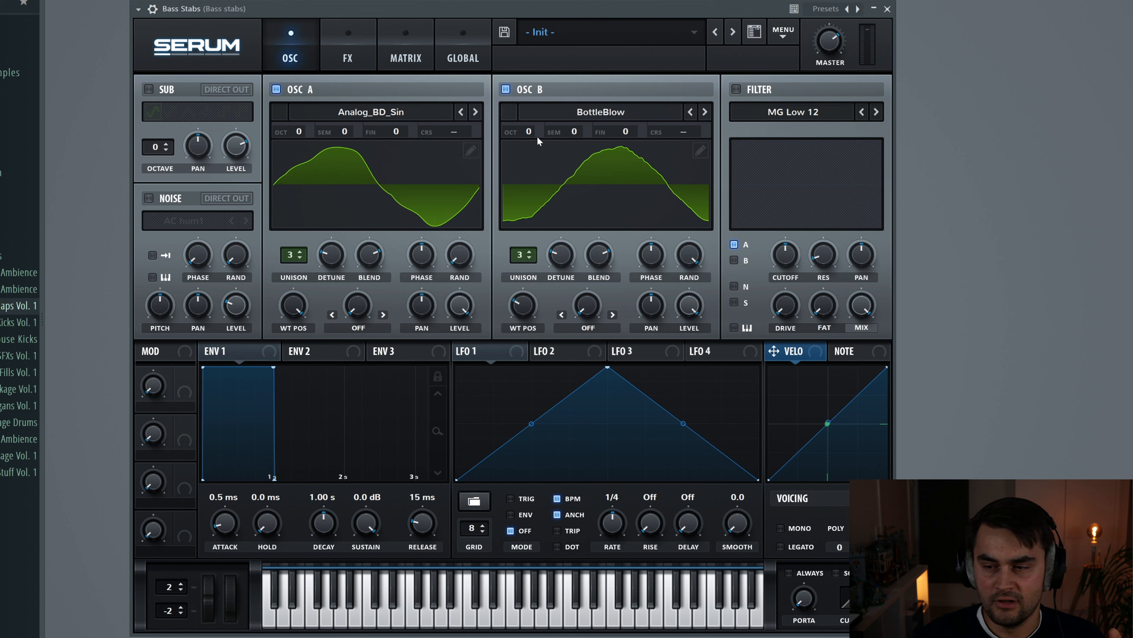
left_click_drag(527, 134, 532, 87)
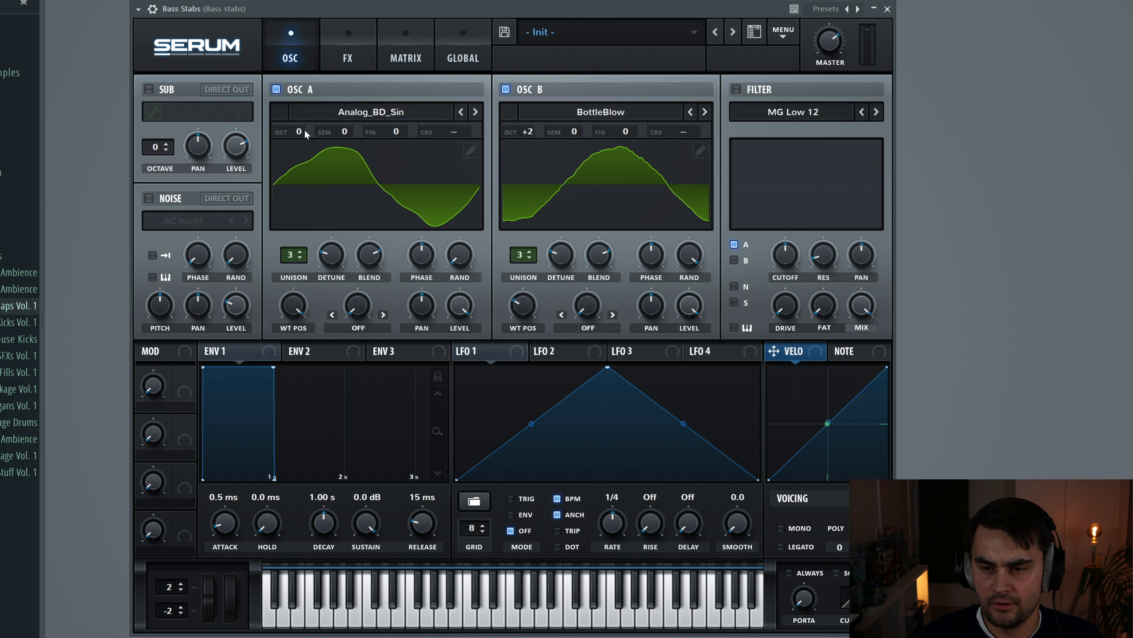
left_click_drag(300, 129, 302, 148)
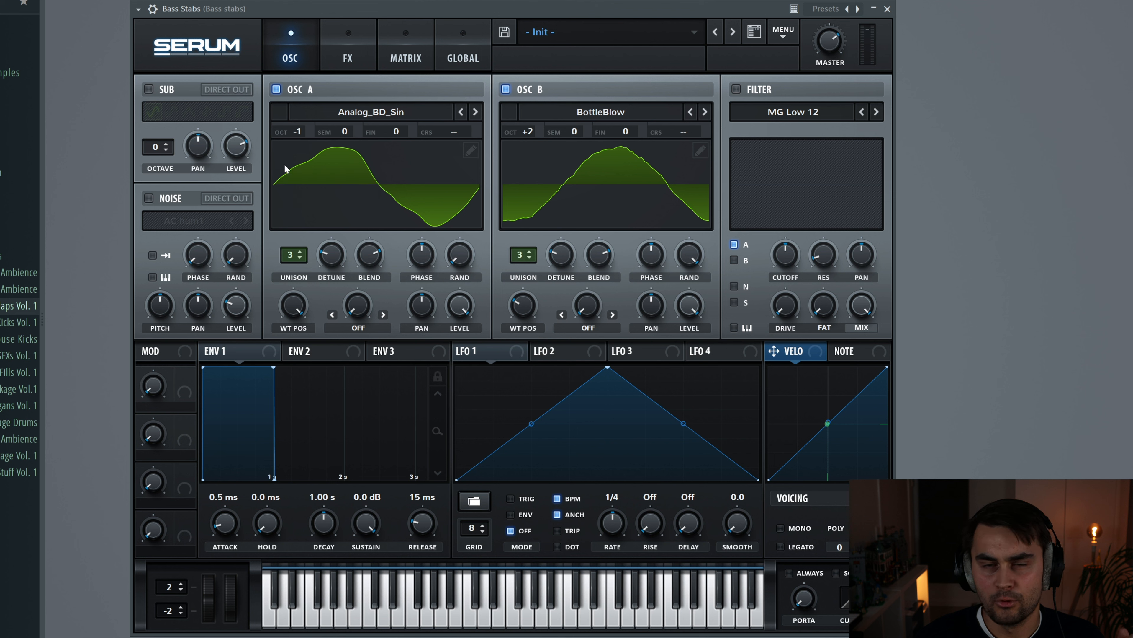
Enable the sub oscillator with a triangle wave at octave -2 and turn its level down to zero.
left_click(149, 89)
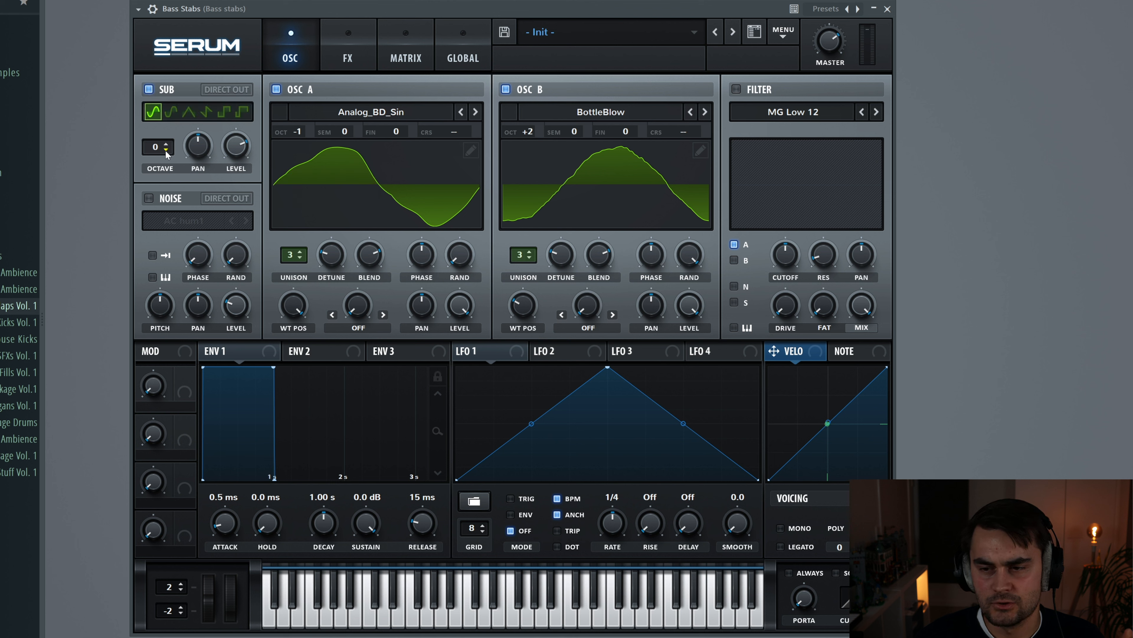
left_click(189, 113)
mouse_move(237, 149)
left_click_drag(237, 149, 234, 239)
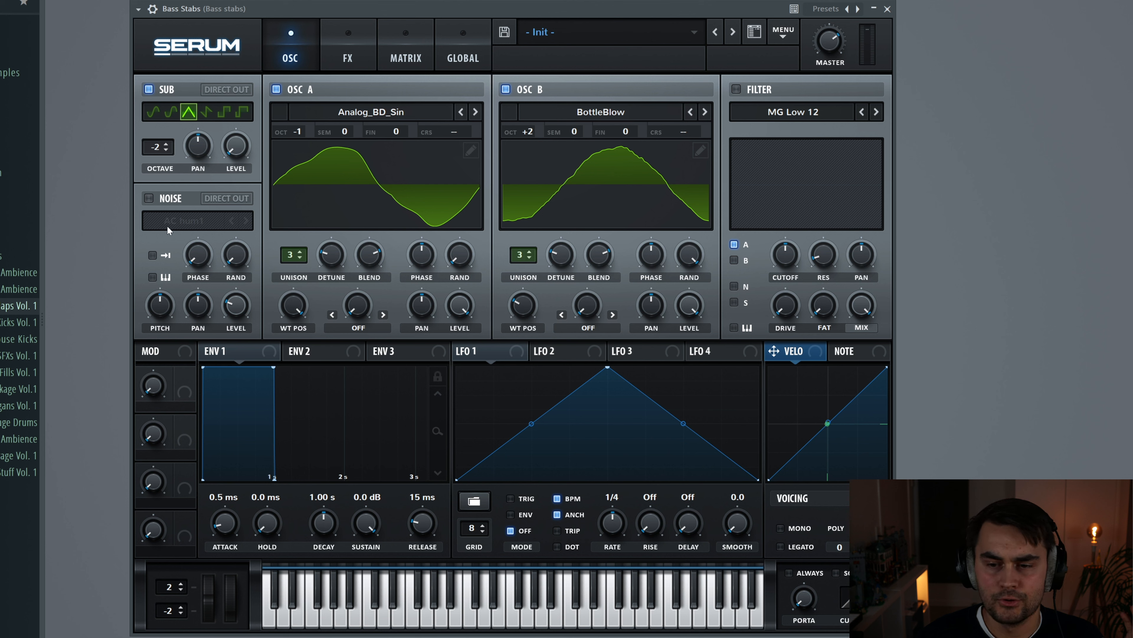
Enable the noise oscillator with the Analog sample OrganNoise in one-shot mode and turn its level down to zero.
left_click(148, 198)
left_click(183, 222)
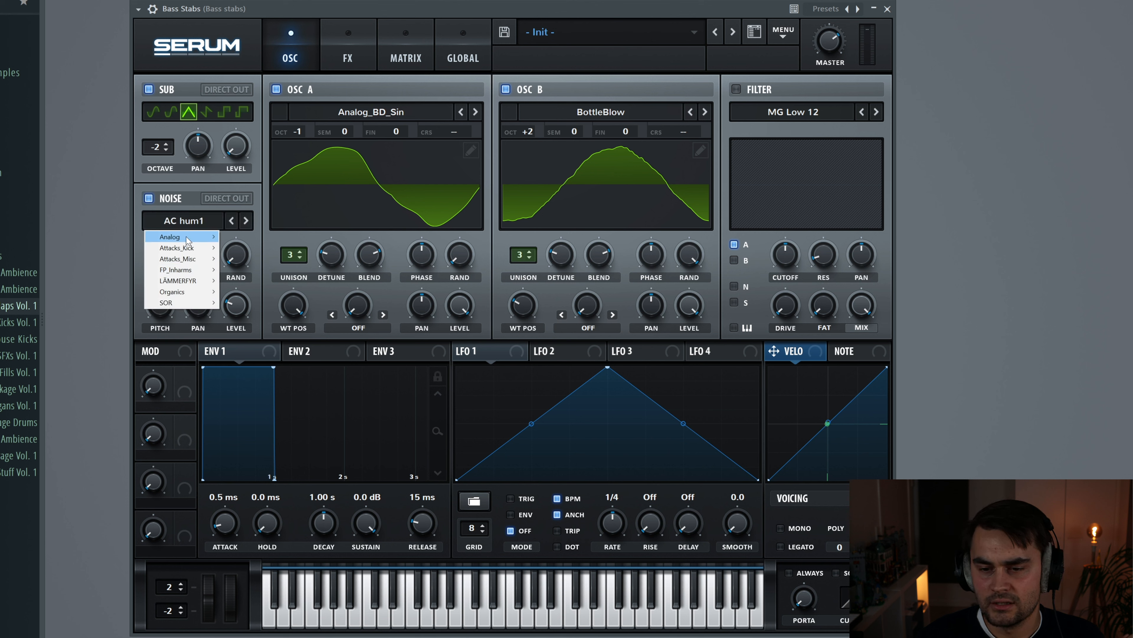
mouse_move(190, 237)
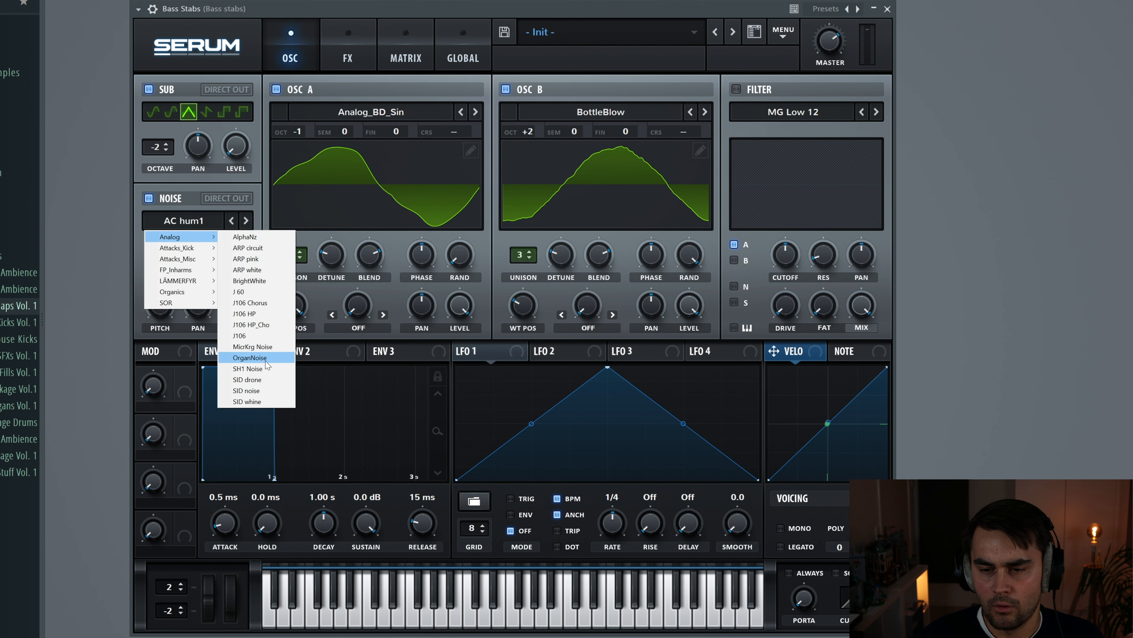
left_click(250, 358)
left_click_drag(239, 311, 199, 335)
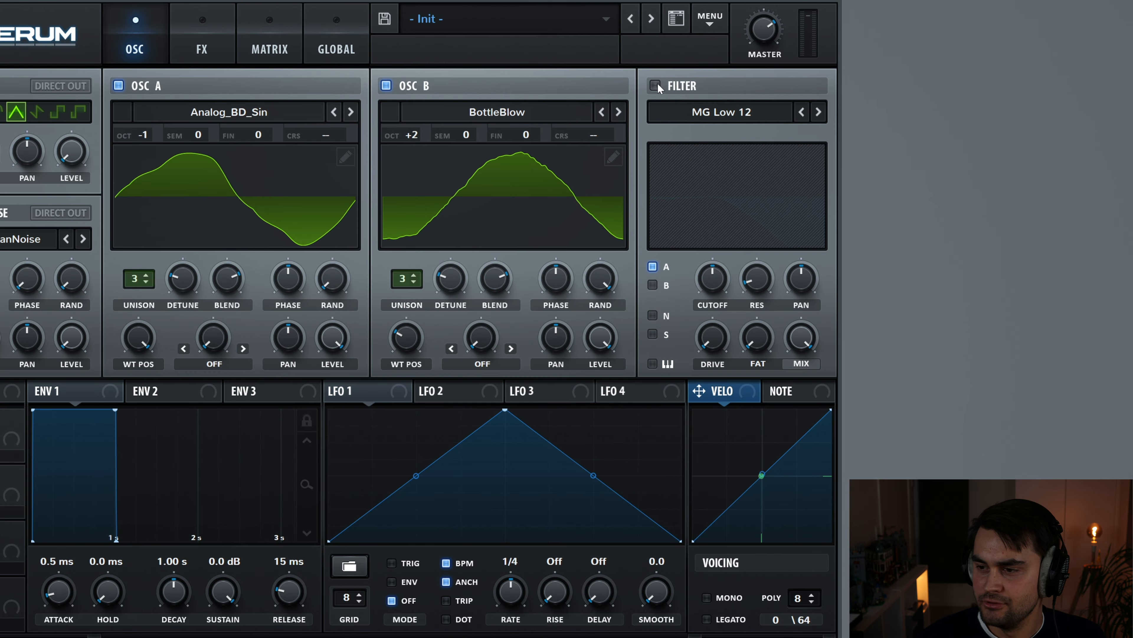
Enable the filter as MG Low 24 and route oscillators A and B, the noise and the sub through it.
left_click(736, 118)
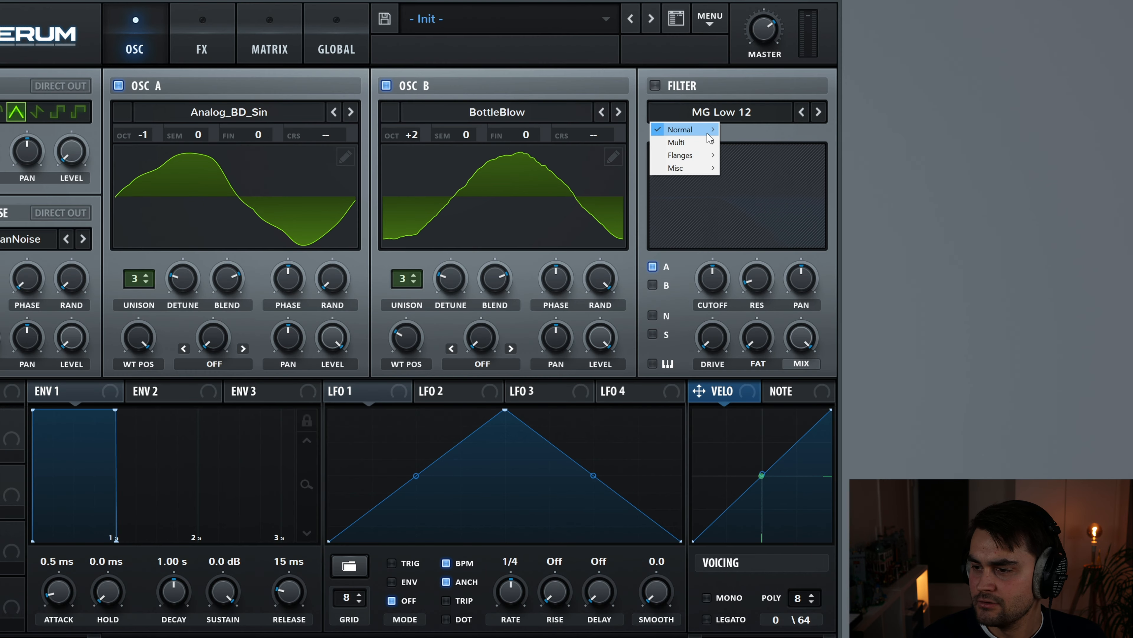
mouse_move(707, 129)
left_click(754, 168)
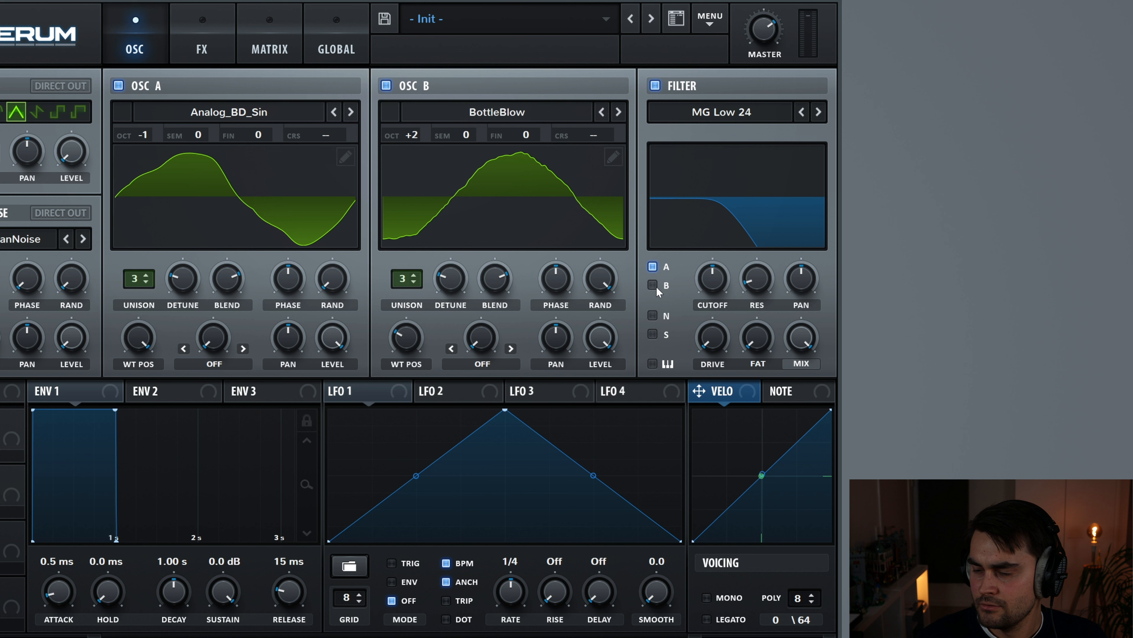
left_click(653, 315)
left_click(653, 335)
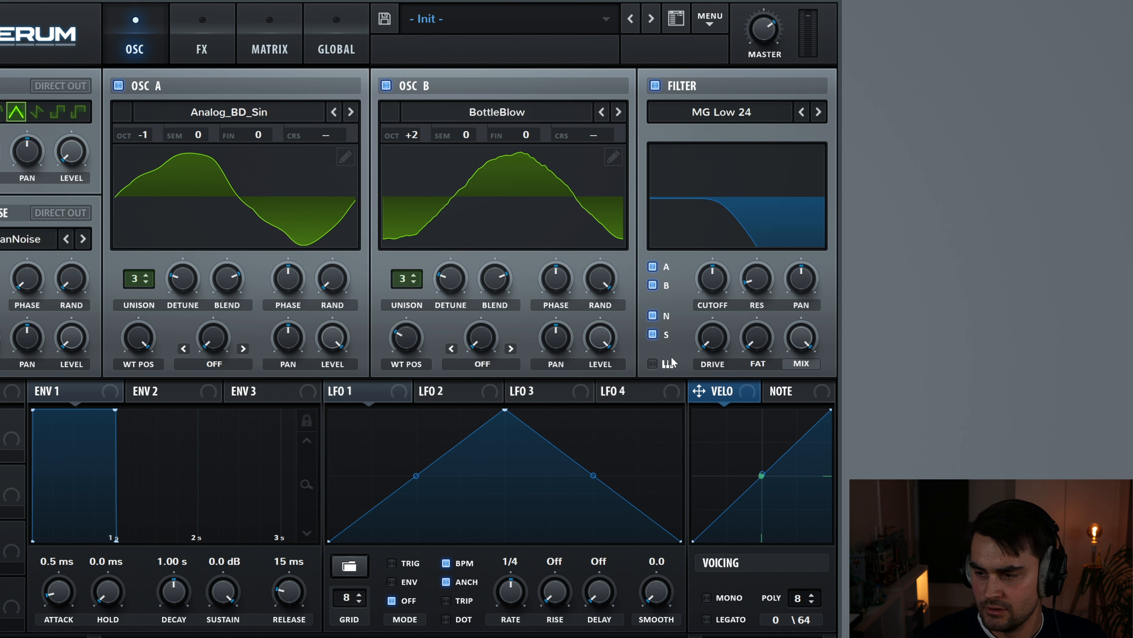
Lower the filter's cutoff and resonance, add some drive, set Fat to 27%, and switch the mix control to a slightly reduced level.
left_click_drag(716, 282, 761, 319)
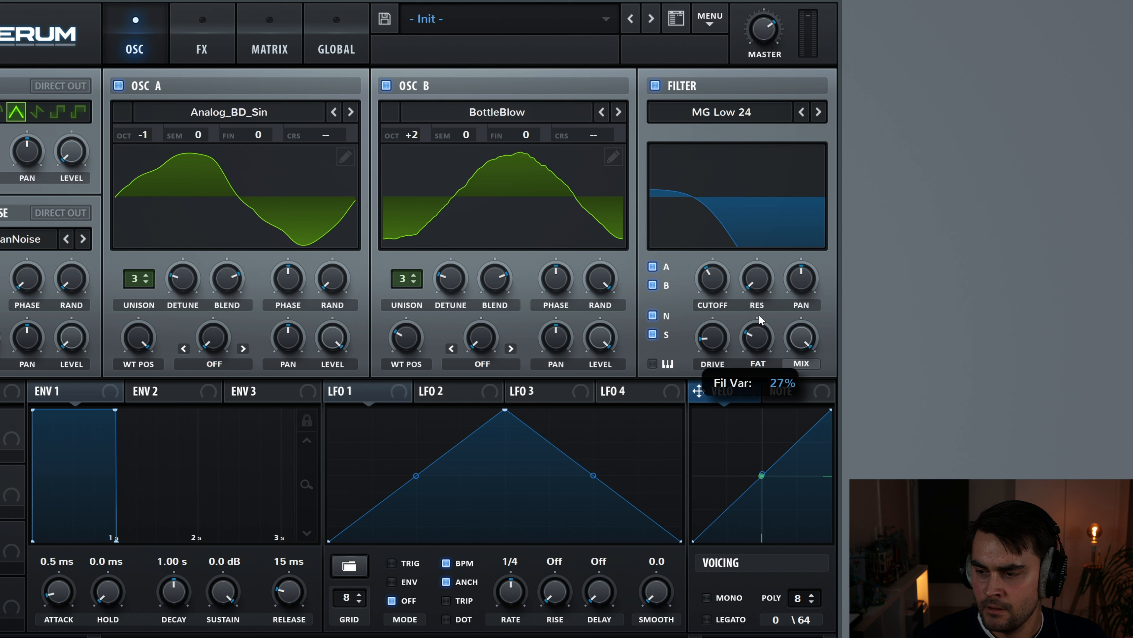
left_click(804, 361)
left_click(805, 344)
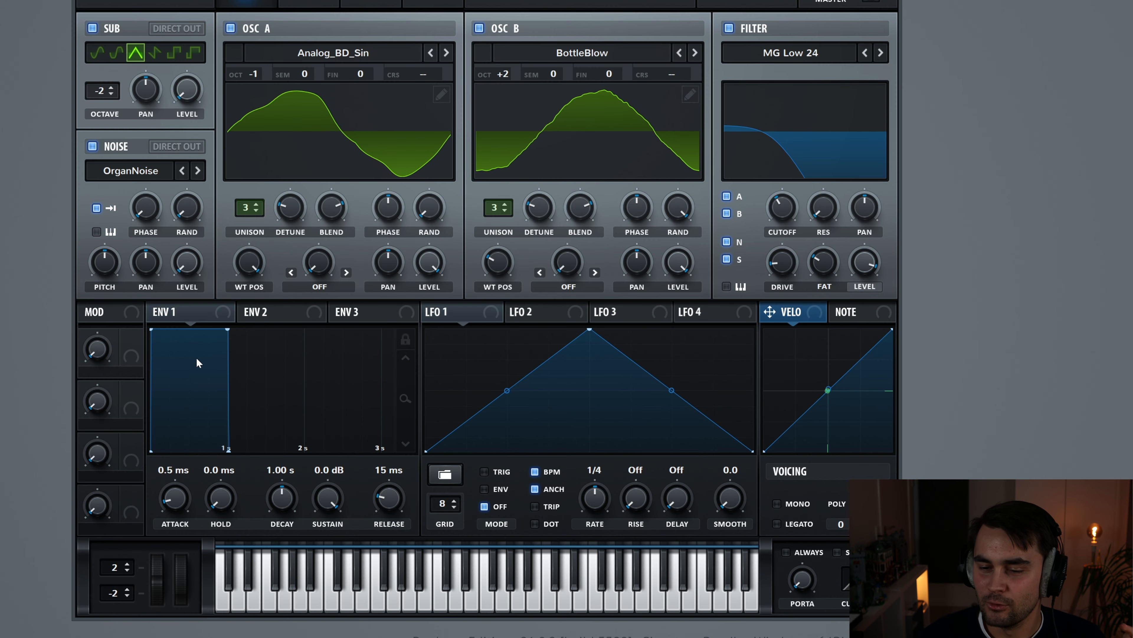
Shape envelope 1 with sustain fully down, a 56 ms release and a 1.29 s decay.
left_click(187, 312)
left_click_drag(331, 509, 318, 594)
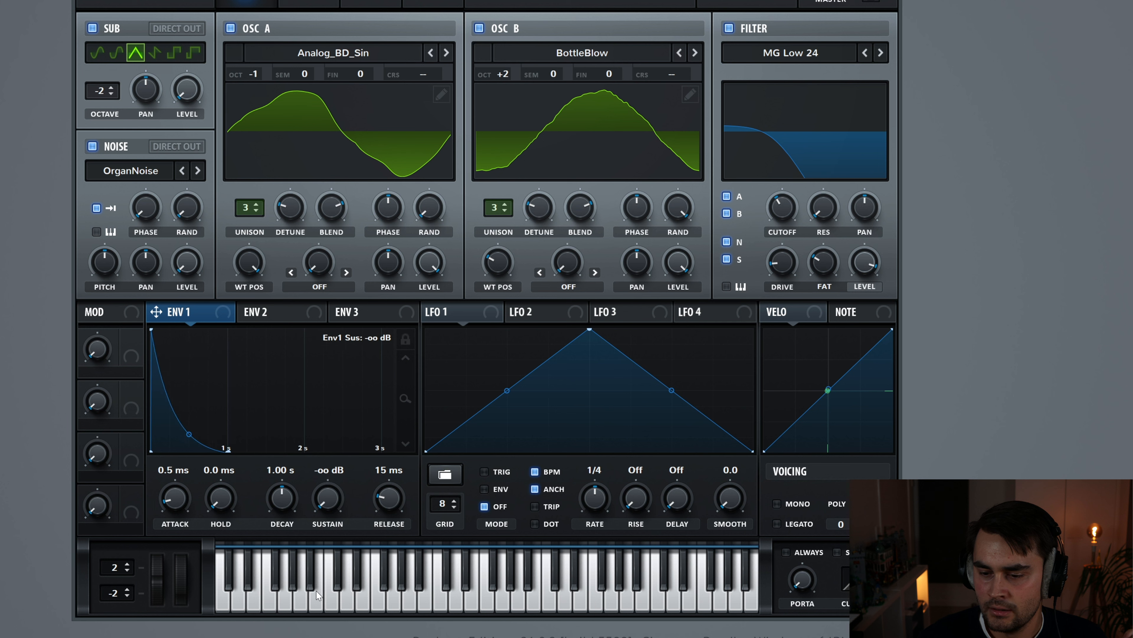
left_click_drag(385, 507, 385, 499)
left_click_drag(283, 500, 283, 498)
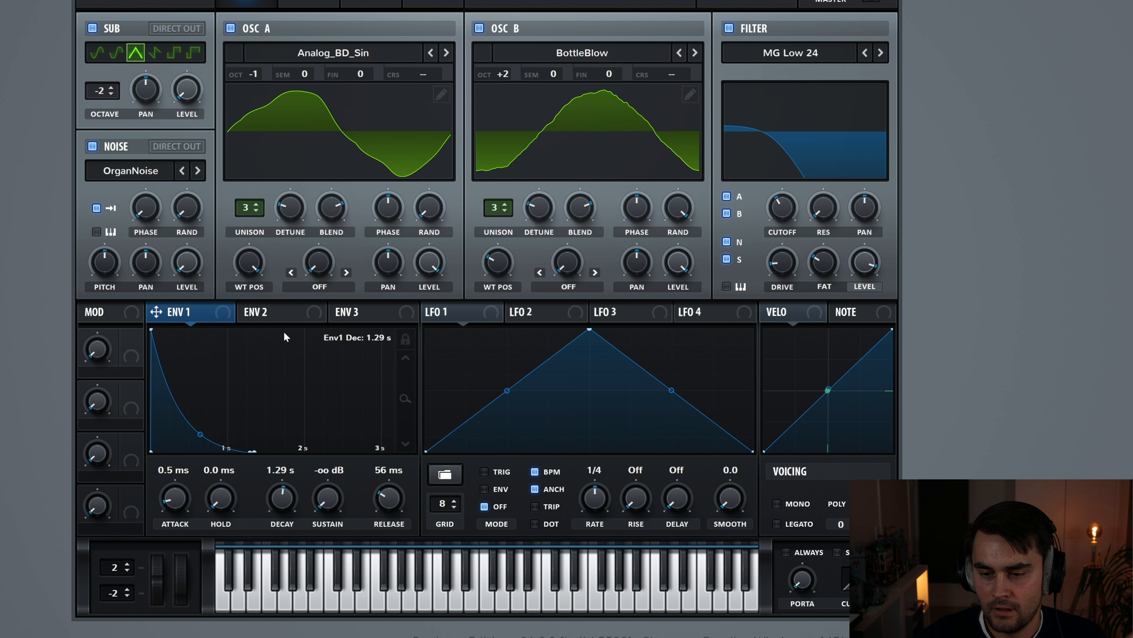
Set envelope 2's sustain to 0% and its decay to 1.04 s.
left_click(276, 315)
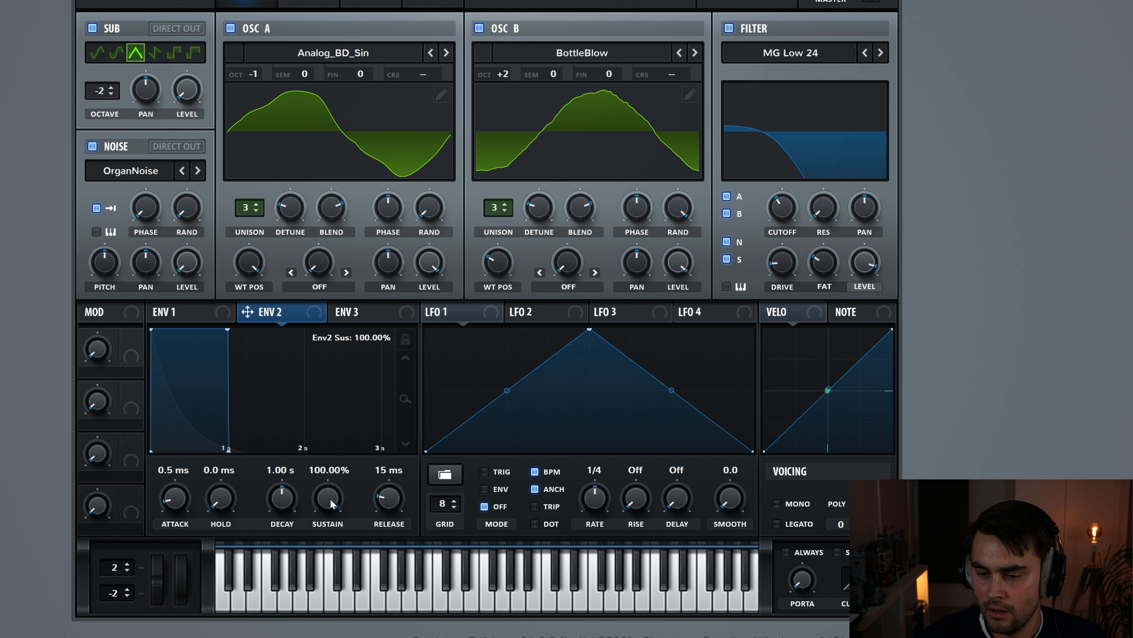
left_click_drag(336, 602, 332, 618)
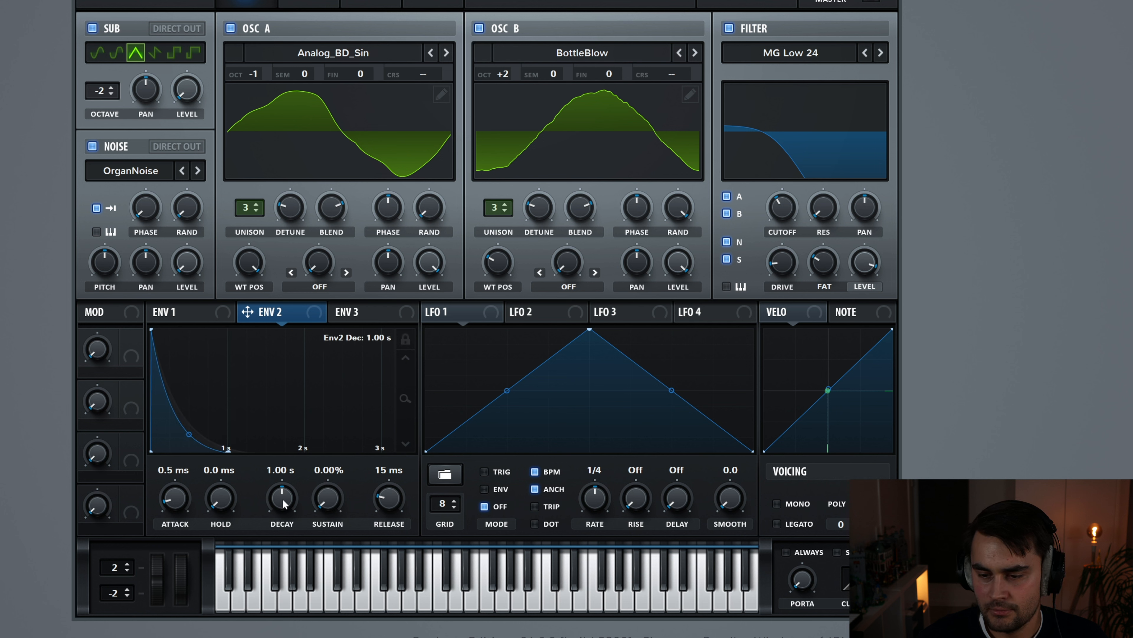
left_click_drag(283, 502, 283, 500)
Assign envelope 2 to the filter cutoff and noise level, and envelope 1 to the sub oscillator level.
left_click_drag(248, 312, 766, 205)
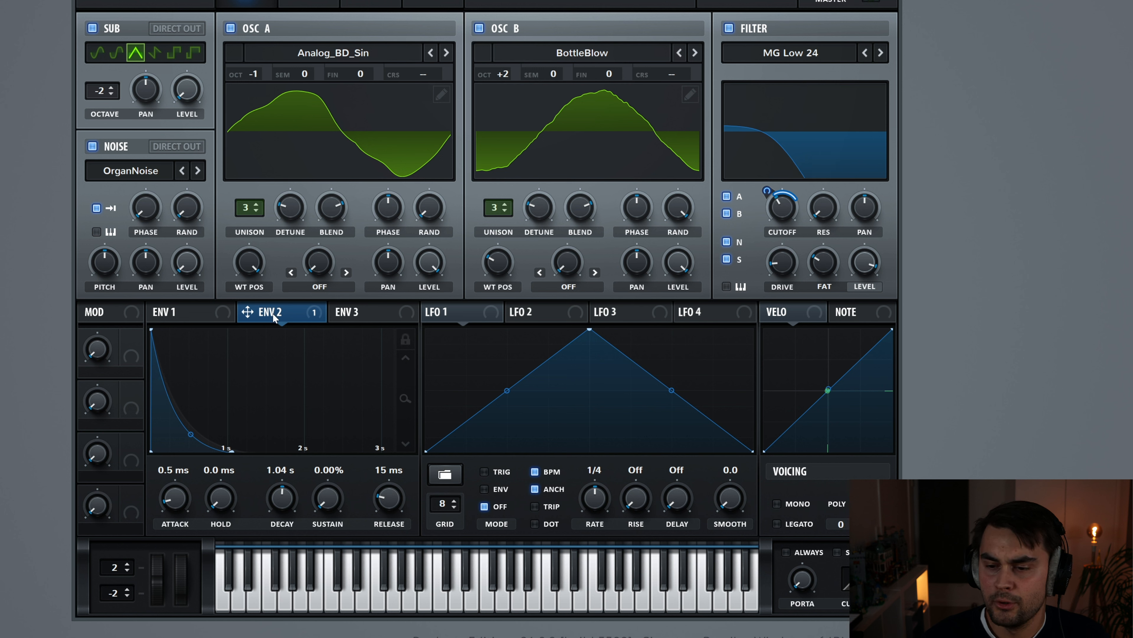
left_click_drag(247, 312, 176, 262)
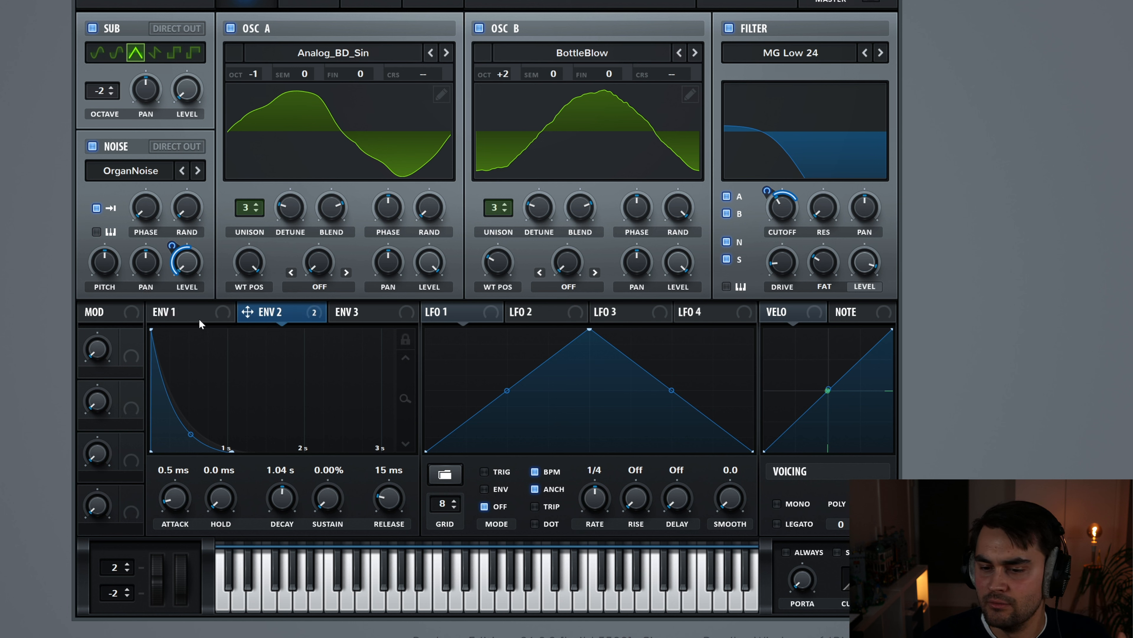
left_click(170, 322)
left_click_drag(156, 312, 187, 92)
Set oscillator A's warp mode to FM (from B) and modulate the warp amount with envelope 2.
left_click(286, 316)
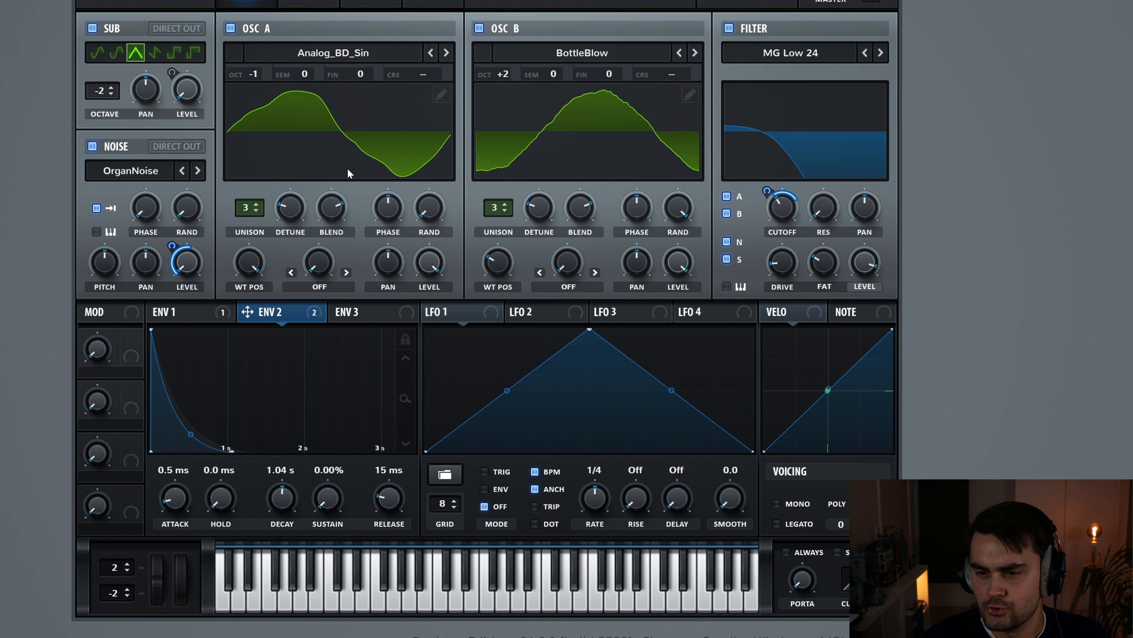
left_click(320, 287)
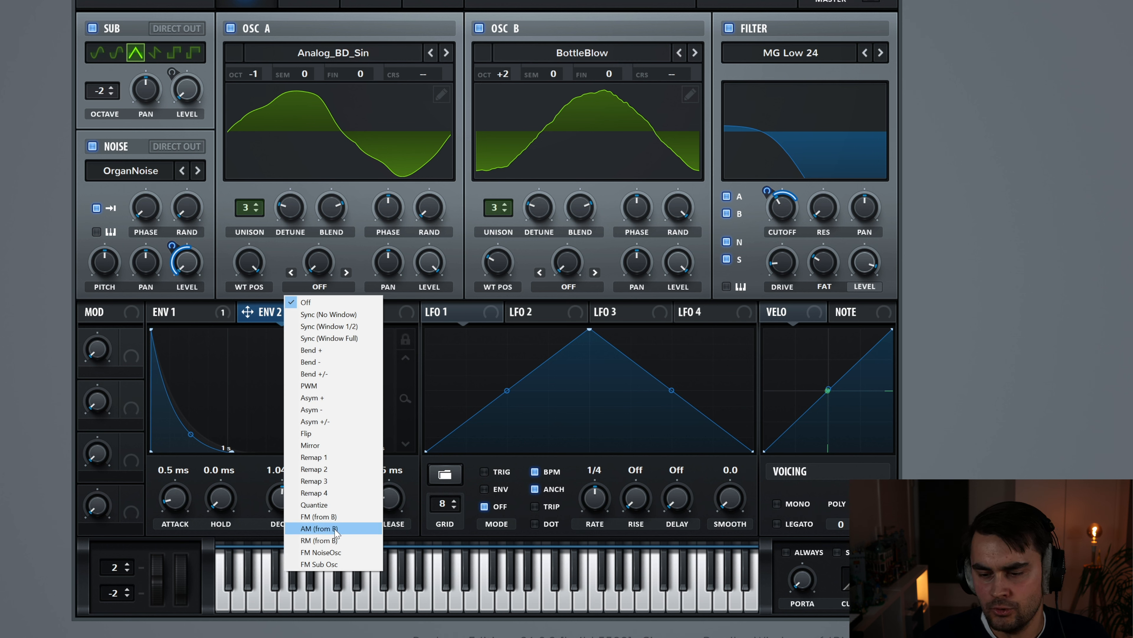
left_click(332, 517)
left_click_drag(283, 333, 308, 285)
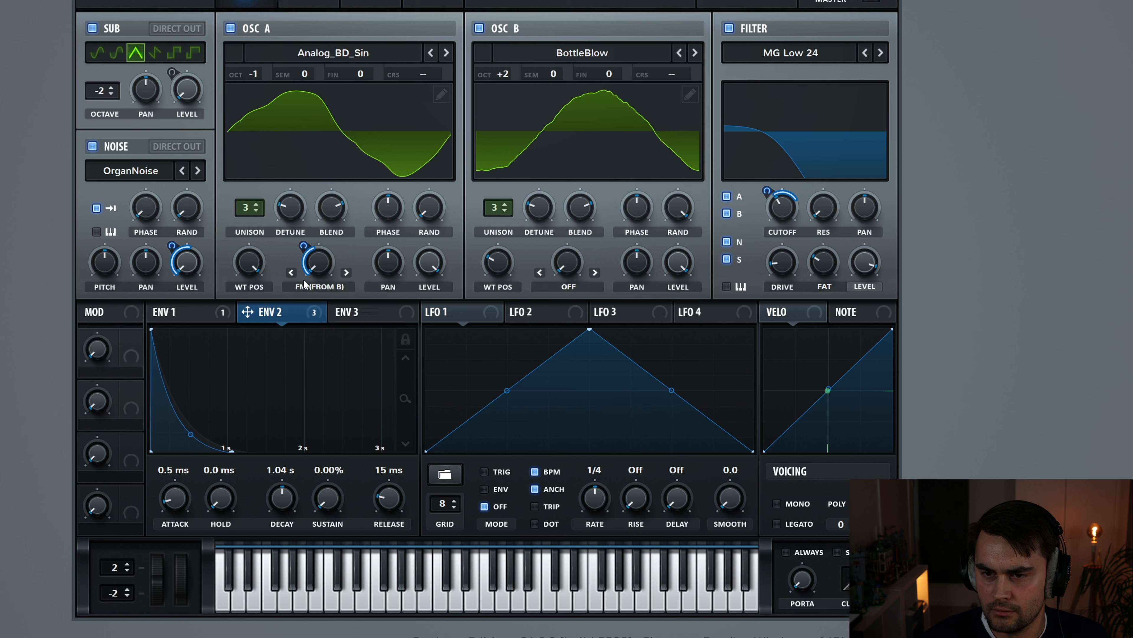
left_click_drag(307, 245, 308, 239)
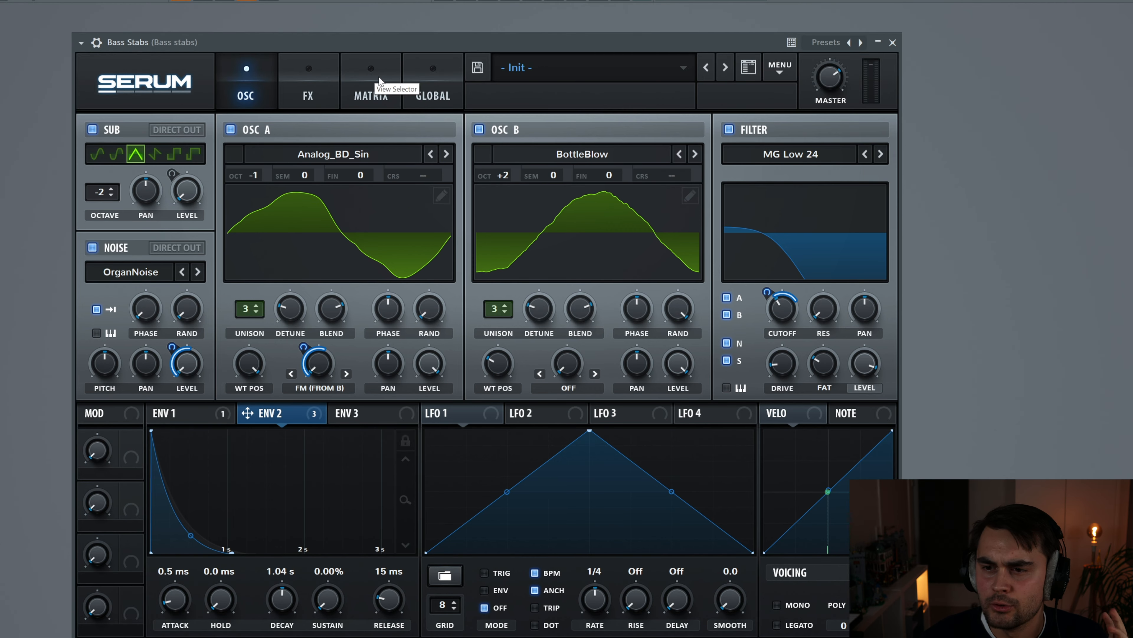
Route NoteOn Rand1 to oscillator B's wavetable position in the modulation matrix with a small positive bidirectional amount.
left_click(372, 71)
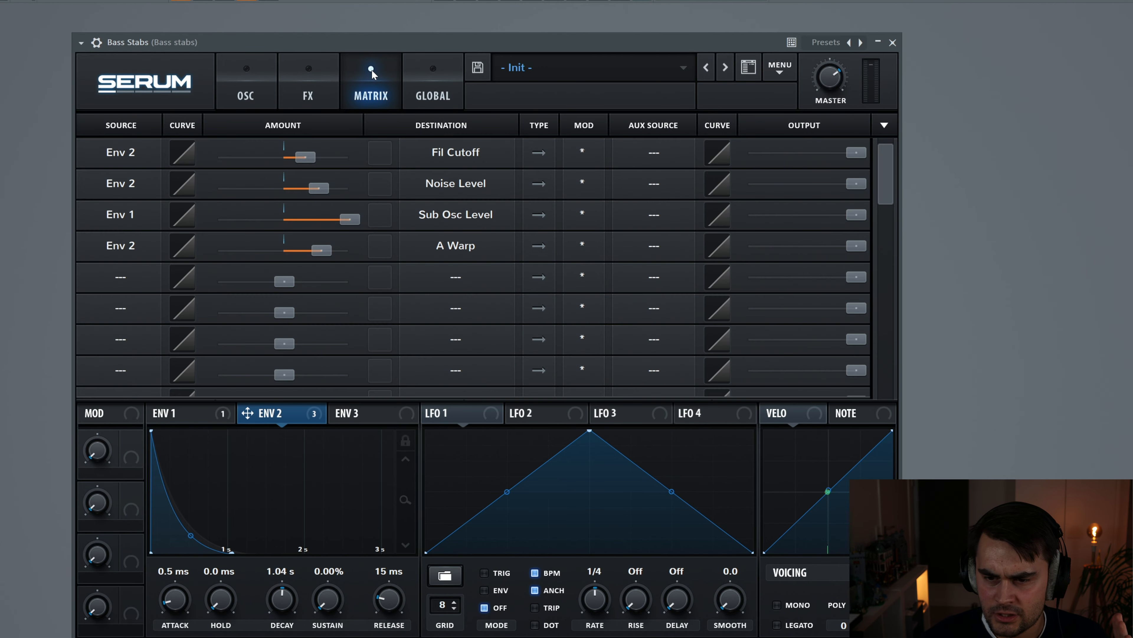
left_click(134, 278)
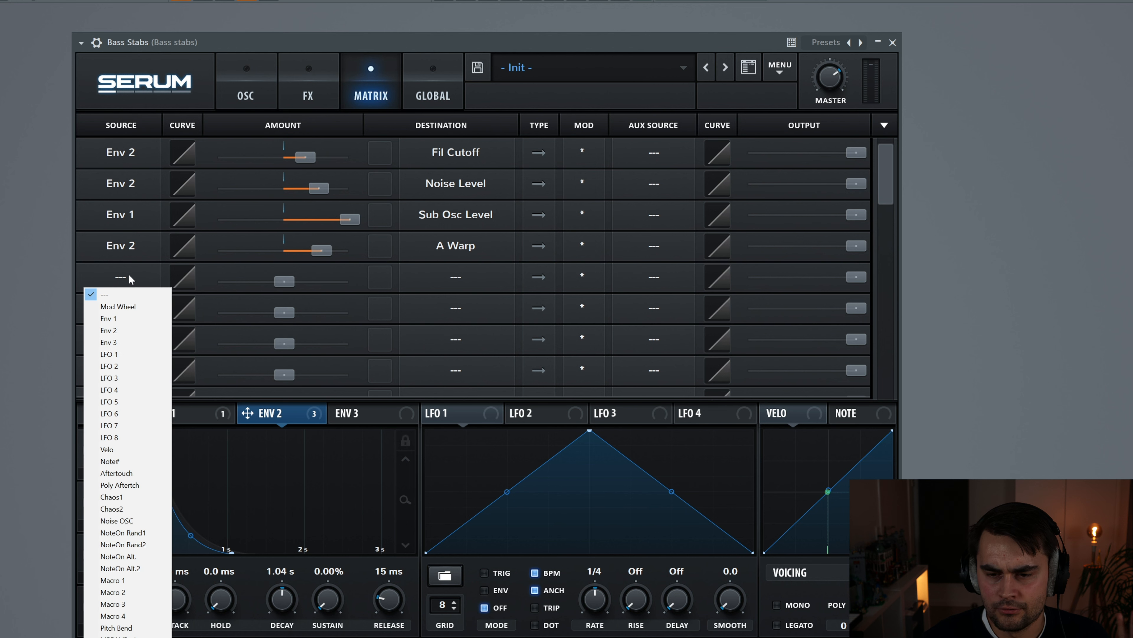
left_click(123, 532)
left_click(468, 280)
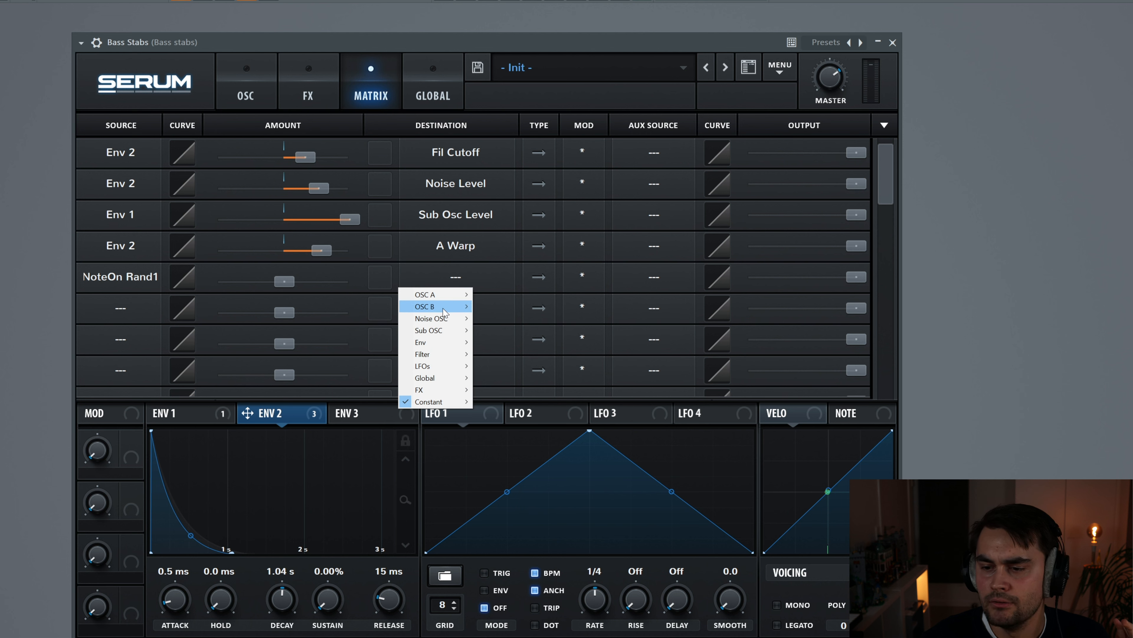
mouse_move(459, 306)
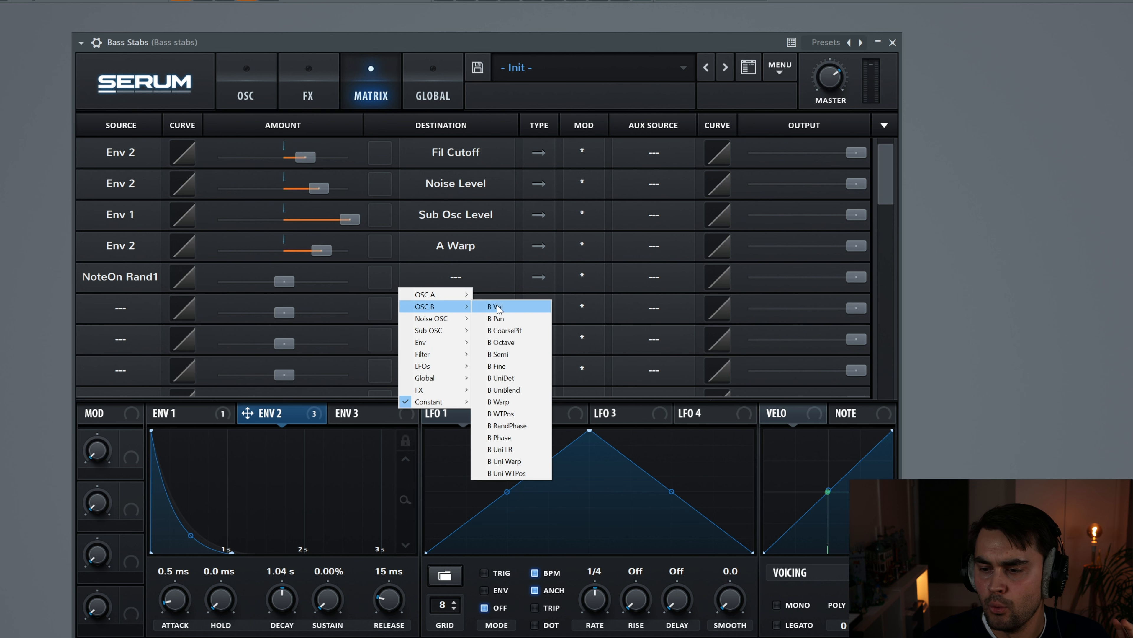
left_click(516, 416)
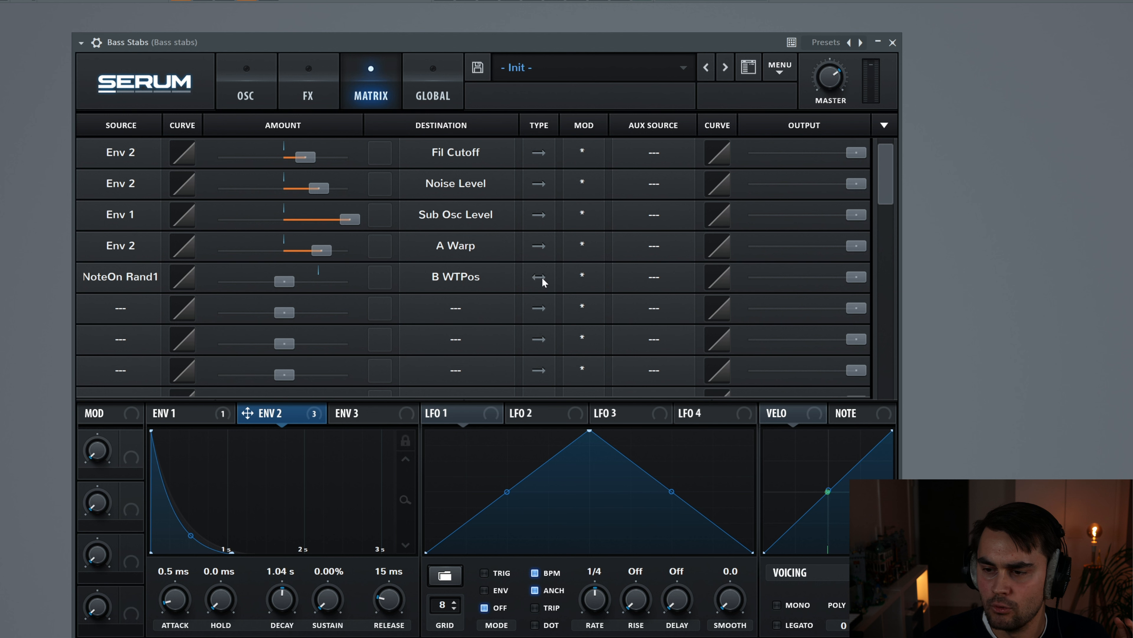
left_click_drag(291, 286, 298, 285)
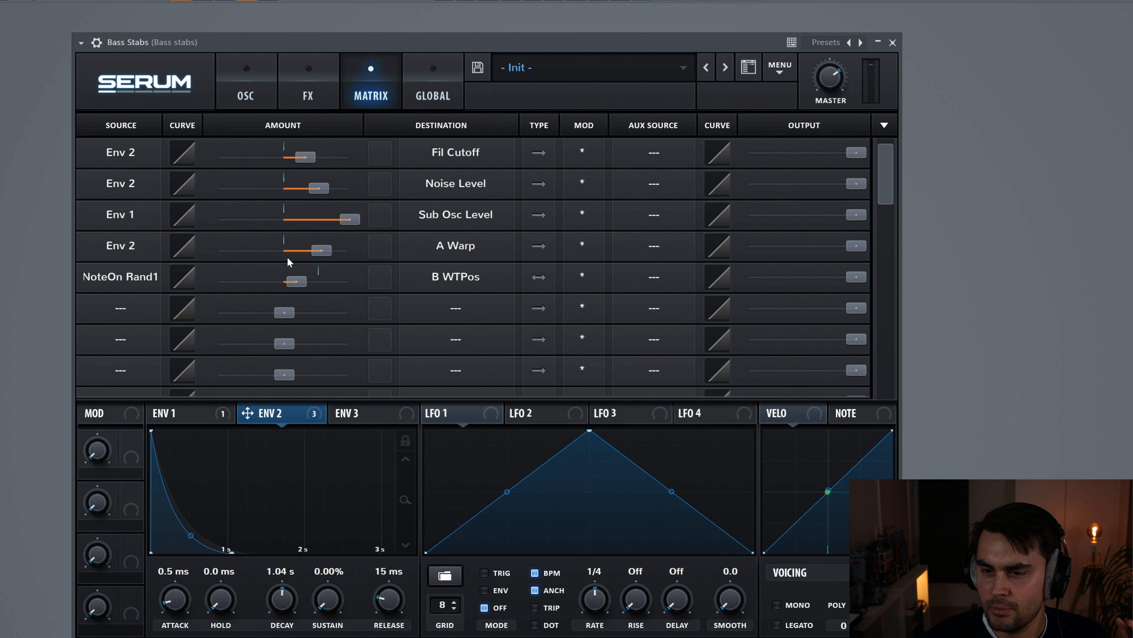
left_click(247, 76)
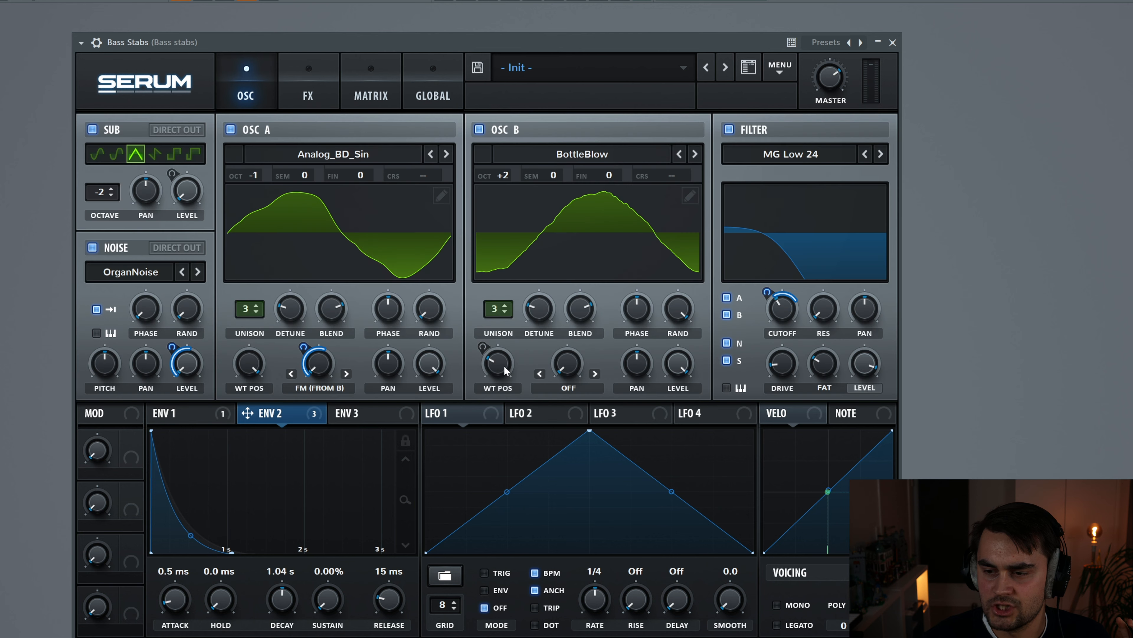
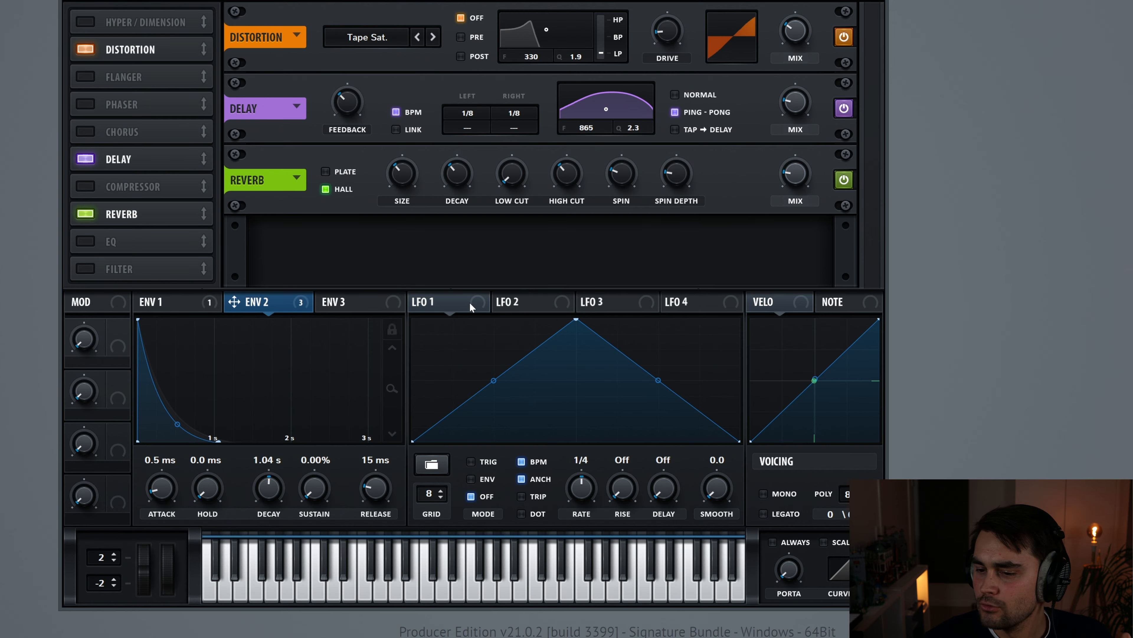
Shape LFO 1 as a steep falling curve in envelope mode with BPM sync off and a 0.4 Hz rate.
left_click(454, 306)
left_click_drag(577, 321, 401, 302)
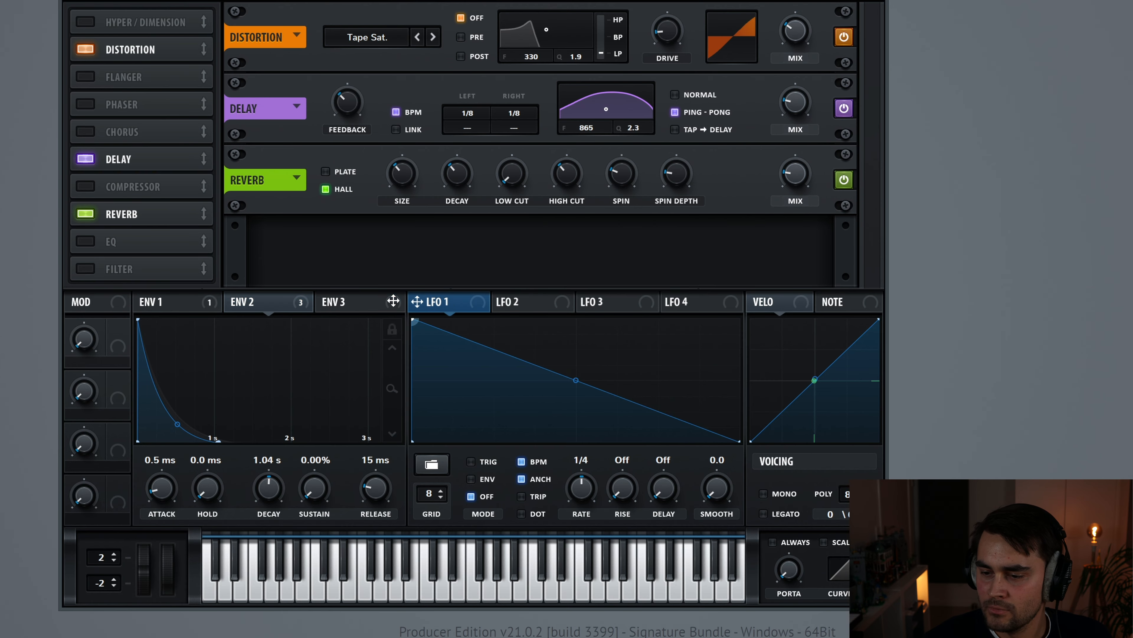
left_click_drag(576, 380, 580, 412)
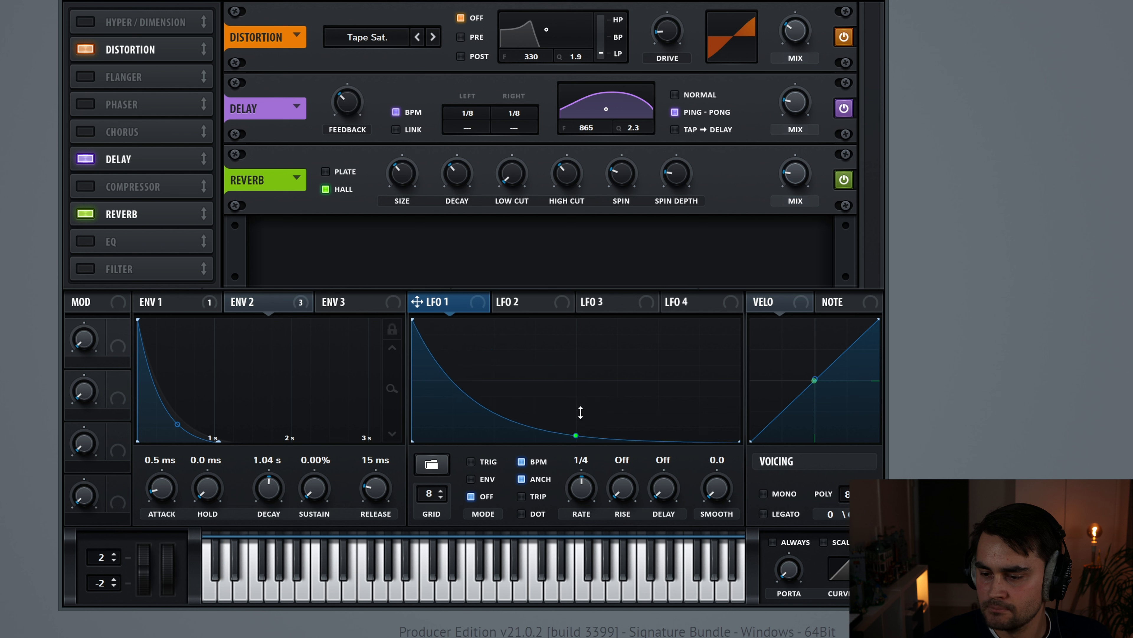
left_click(521, 462)
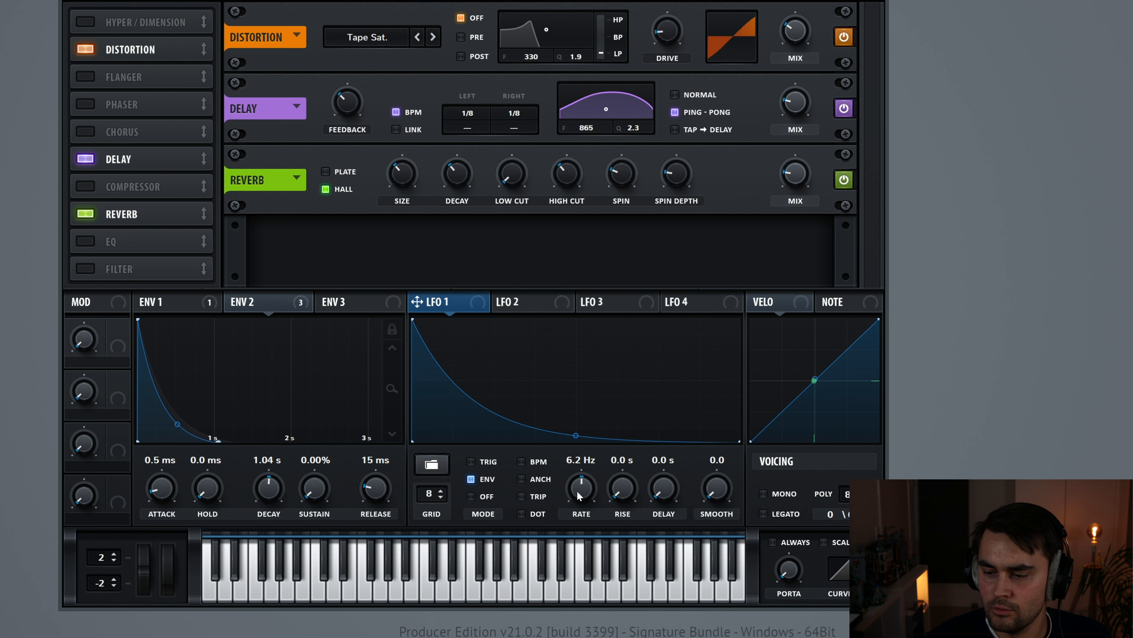
scroll(581, 498, "down", 5)
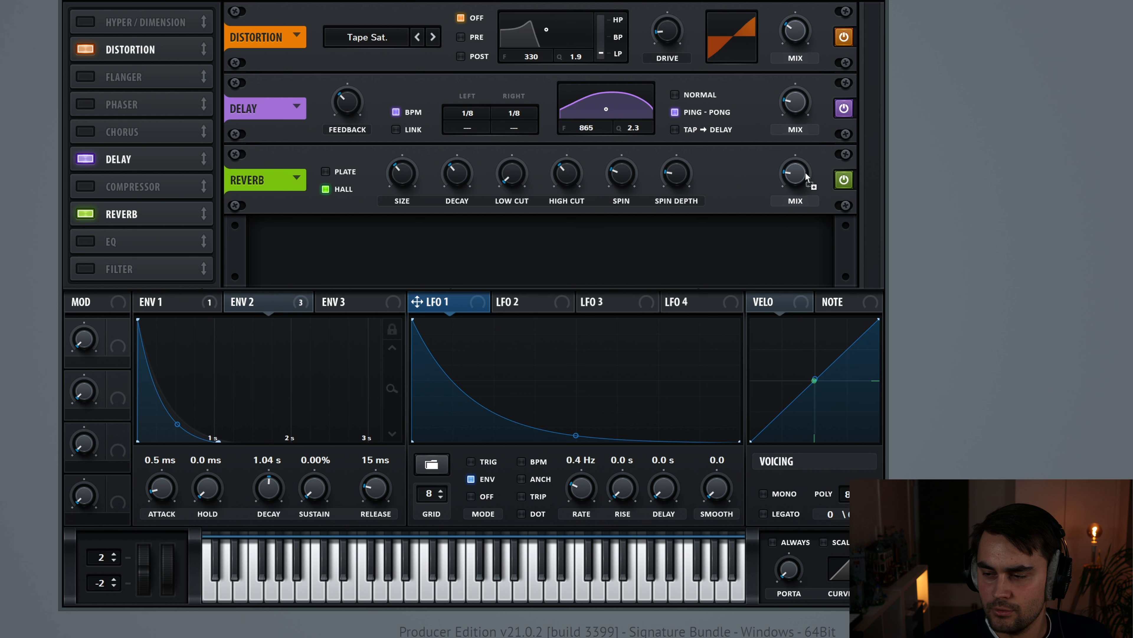
Modulate the reverb mix with LFO 1, and set the reverb's decay to 2.6 s and size to 32%.
left_click_drag(799, 175, 796, 174)
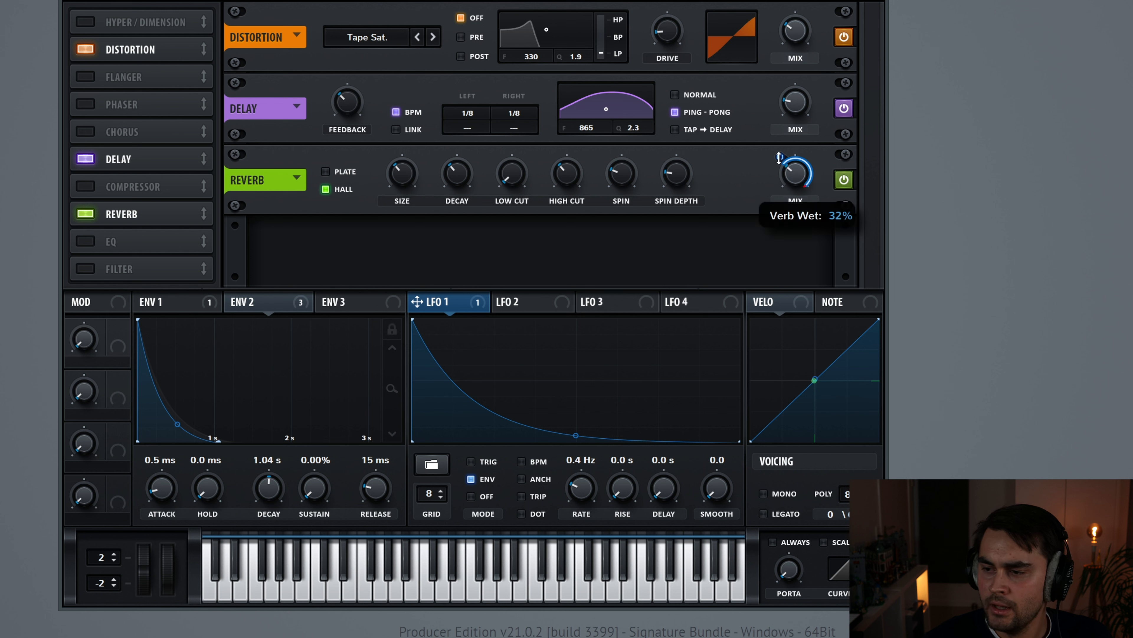
left_click_drag(779, 157, 779, 203)
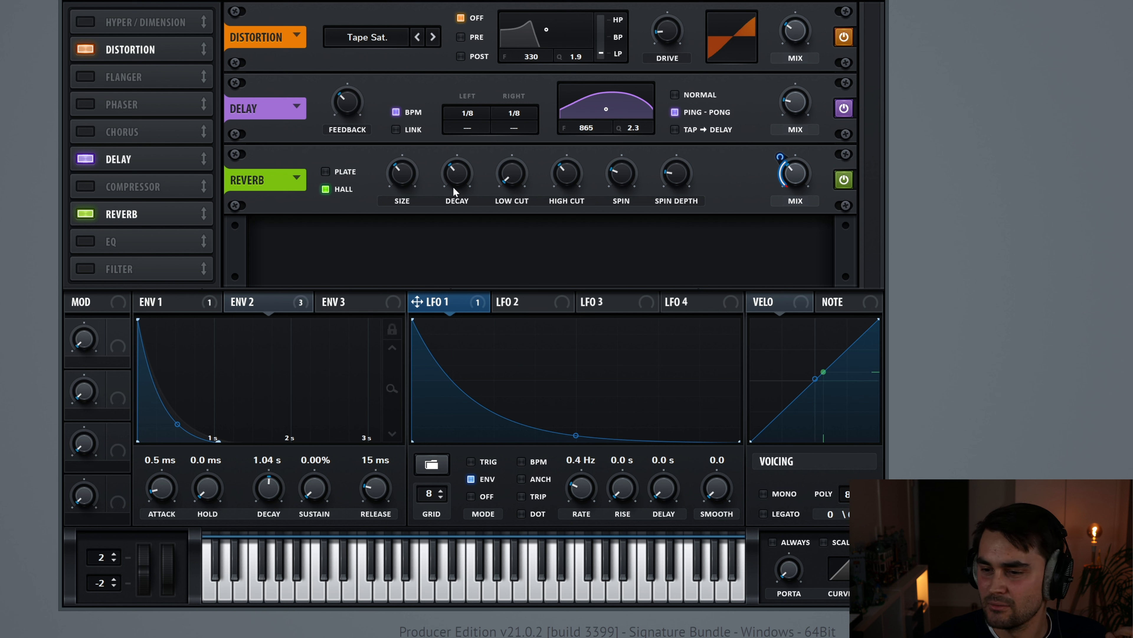
mouse_move(460, 181)
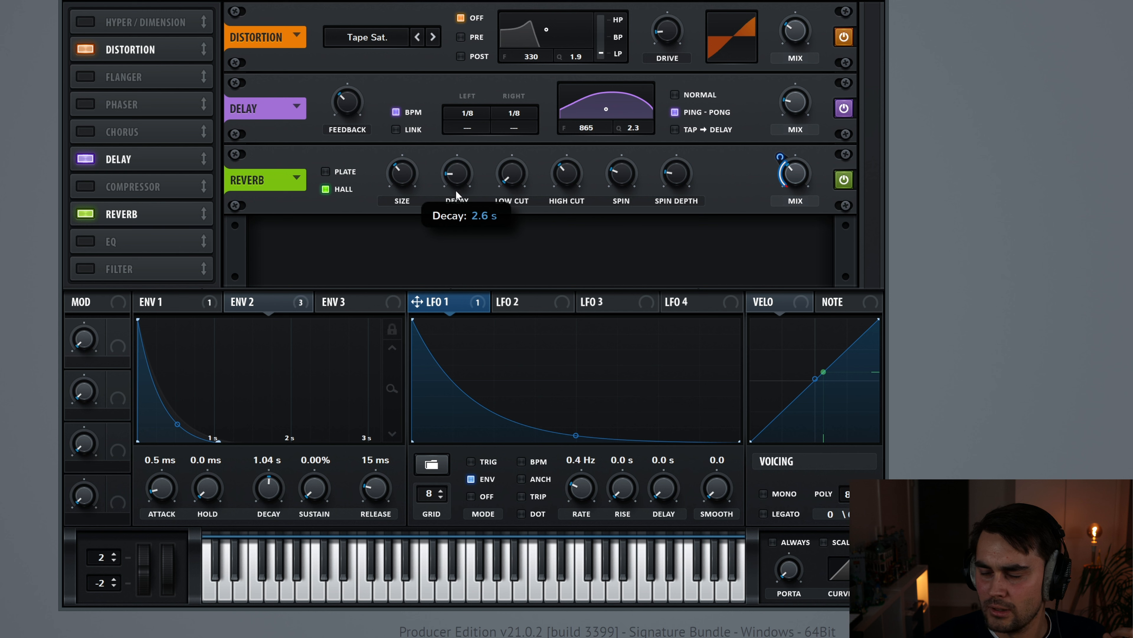
mouse_move(406, 176)
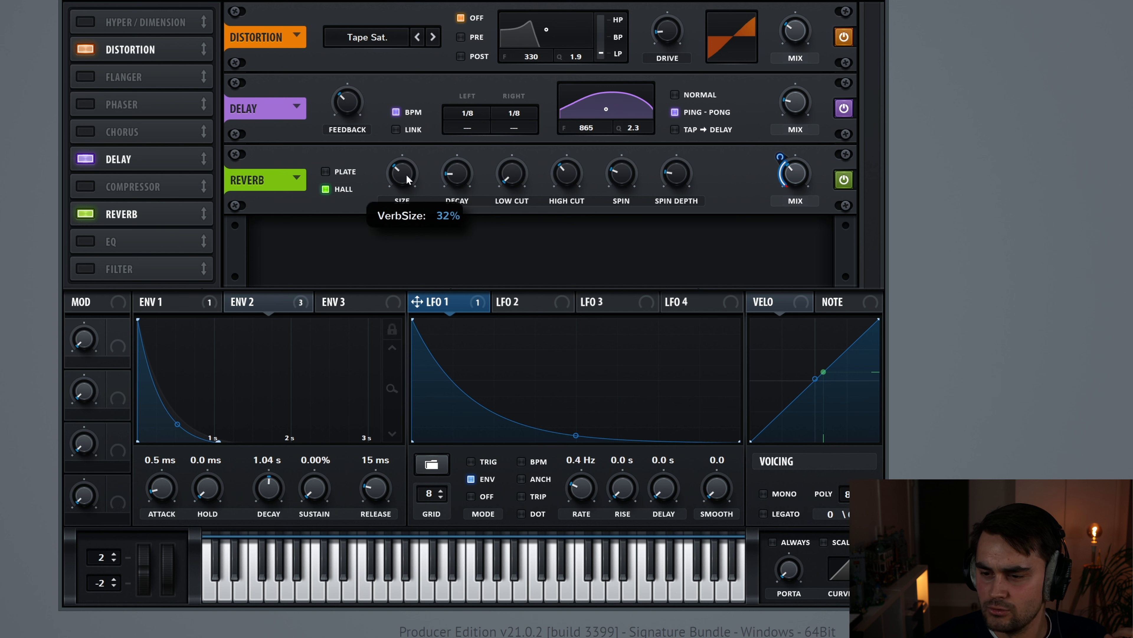
Place the compressor after the reverb, enable it and raise its gain slightly.
left_click_drag(156, 186, 162, 214)
left_click(86, 214)
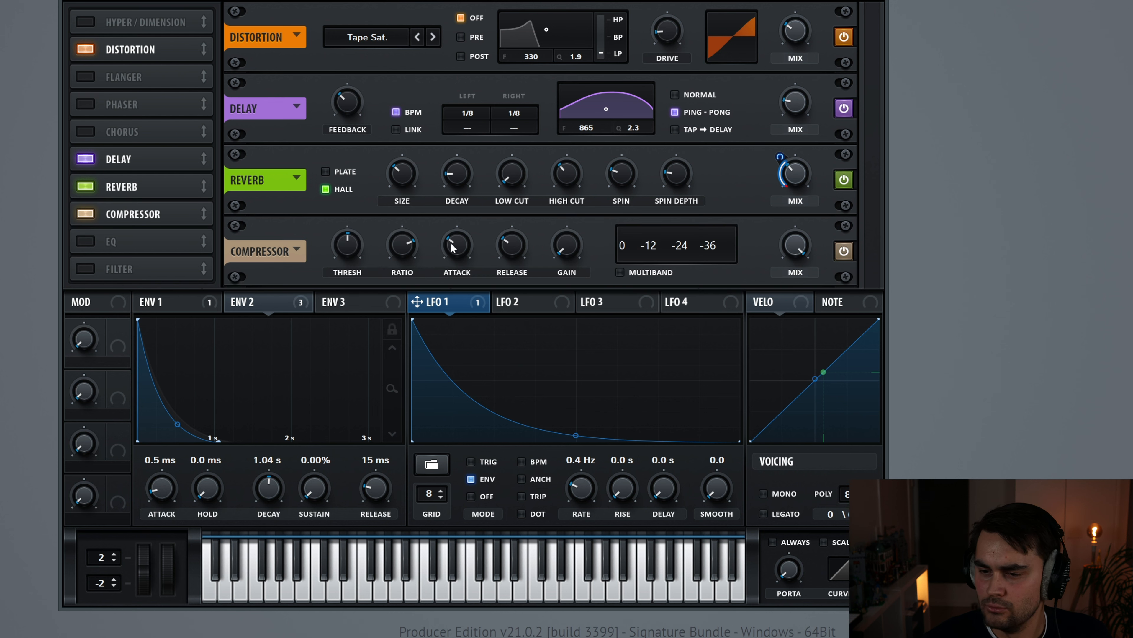
mouse_move(567, 253)
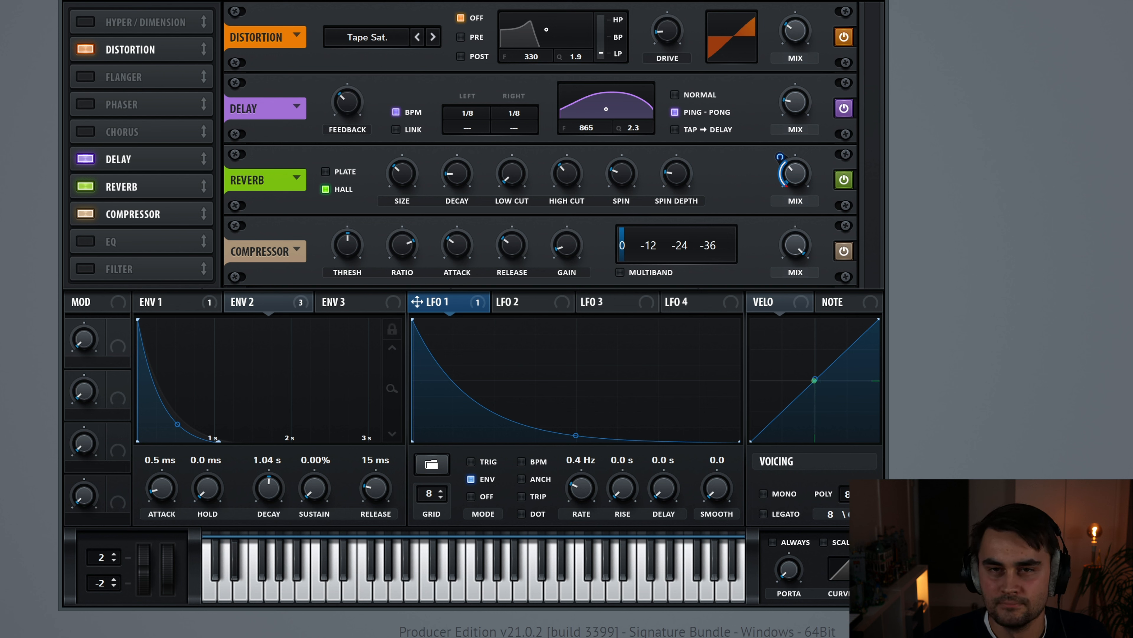
Enable the EQ effect and slightly boost its low shelf gain.
right_click(82, 241)
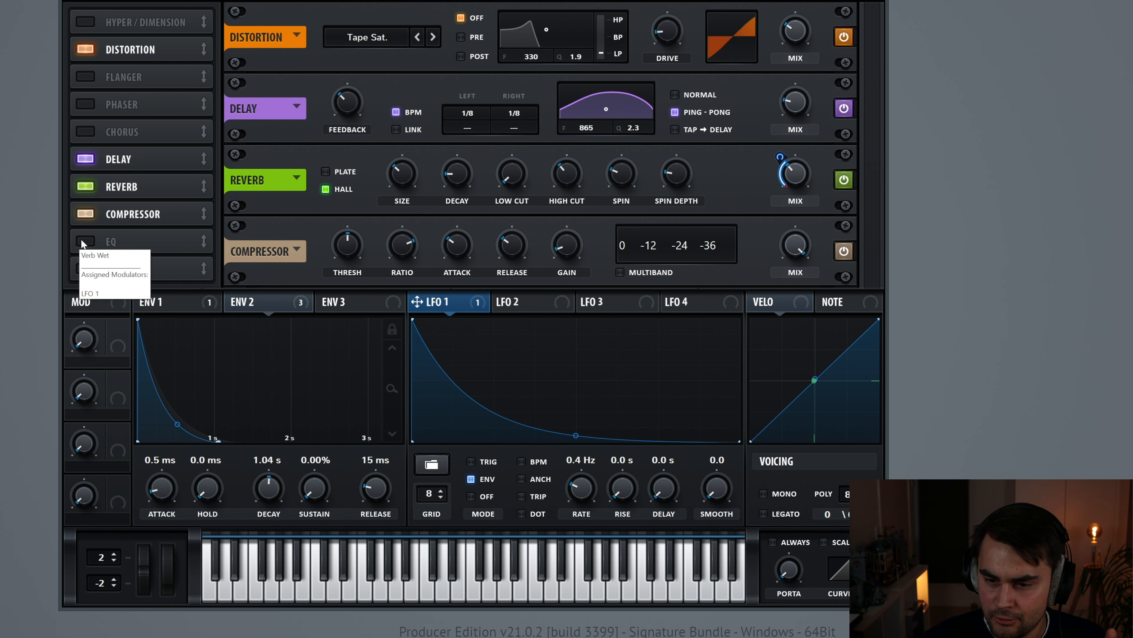
left_click(85, 241)
scroll(426, 254, "down", 2)
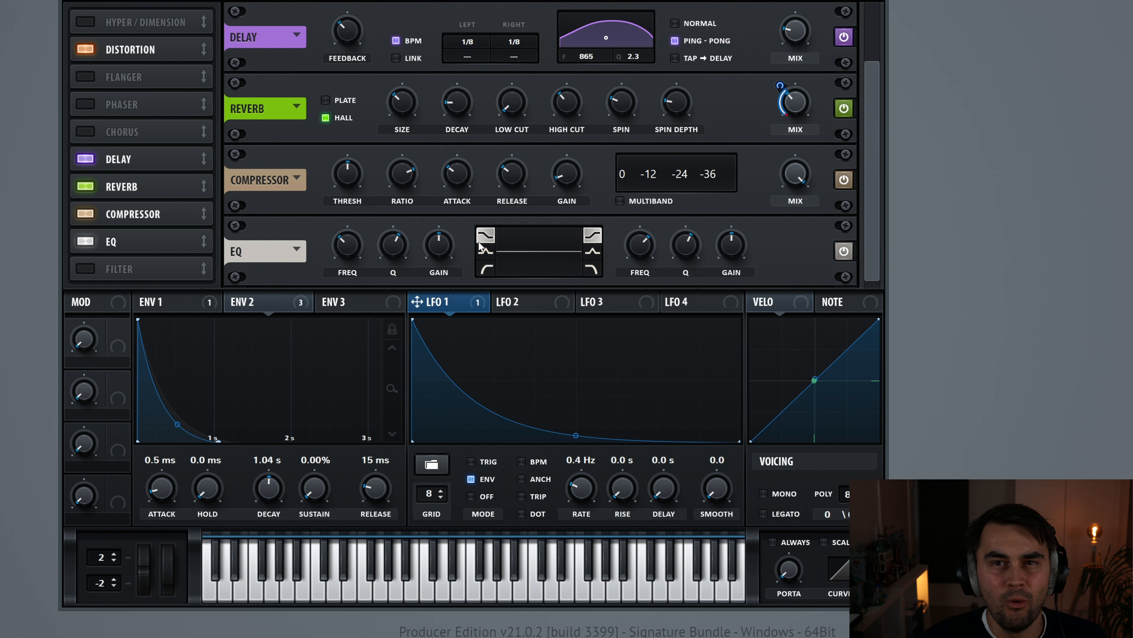
left_click_drag(440, 252, 441, 247)
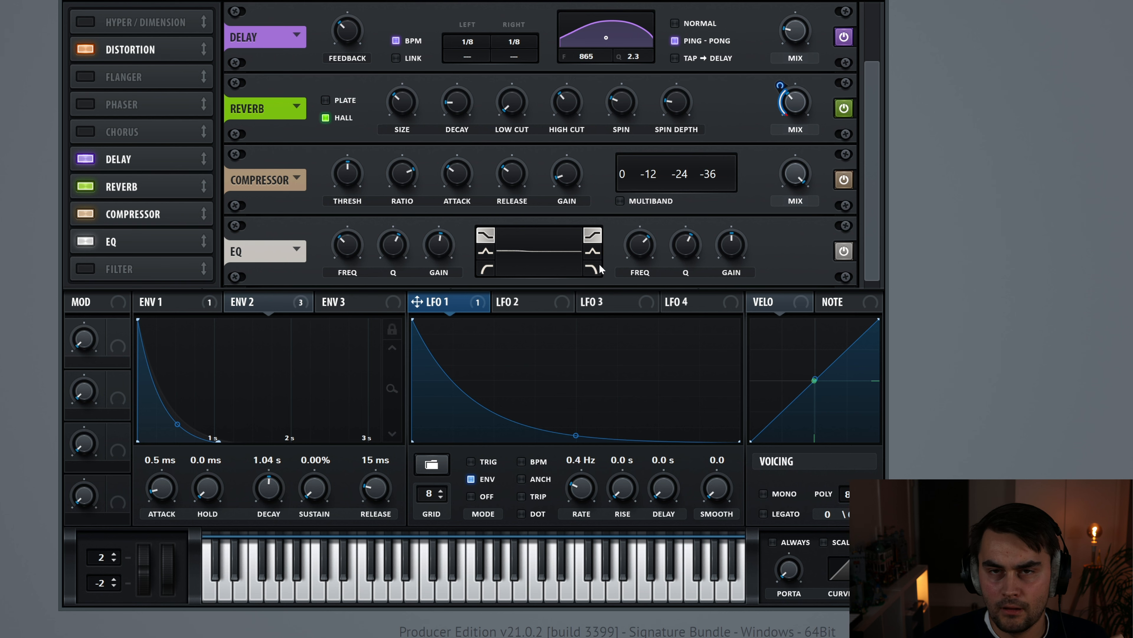
Enable the effects filter with the German LP type, raise its drive slightly and adjust its cutoff.
left_click(85, 268)
left_click(372, 253)
mouse_move(371, 307)
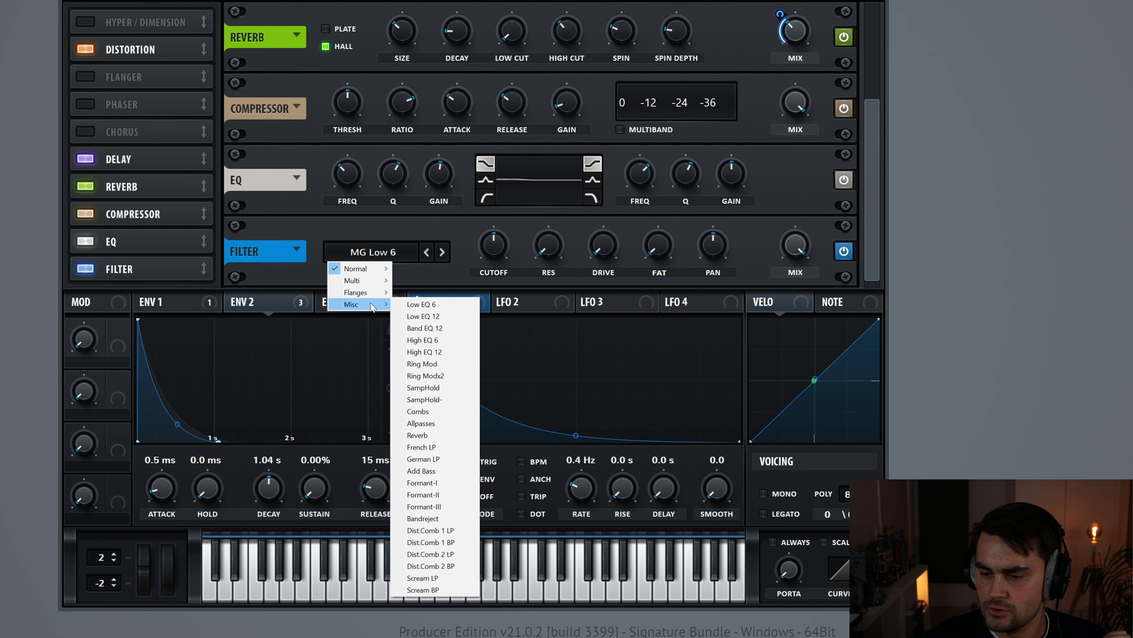
left_click(442, 458)
left_click_drag(502, 248, 506, 245)
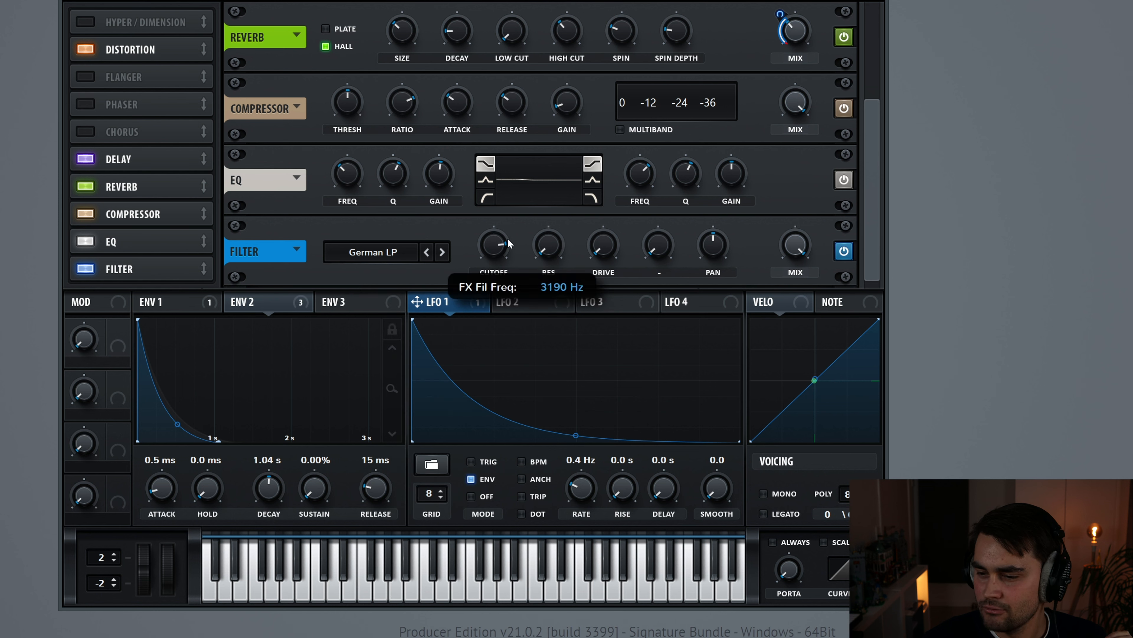
left_click_drag(598, 253, 600, 247)
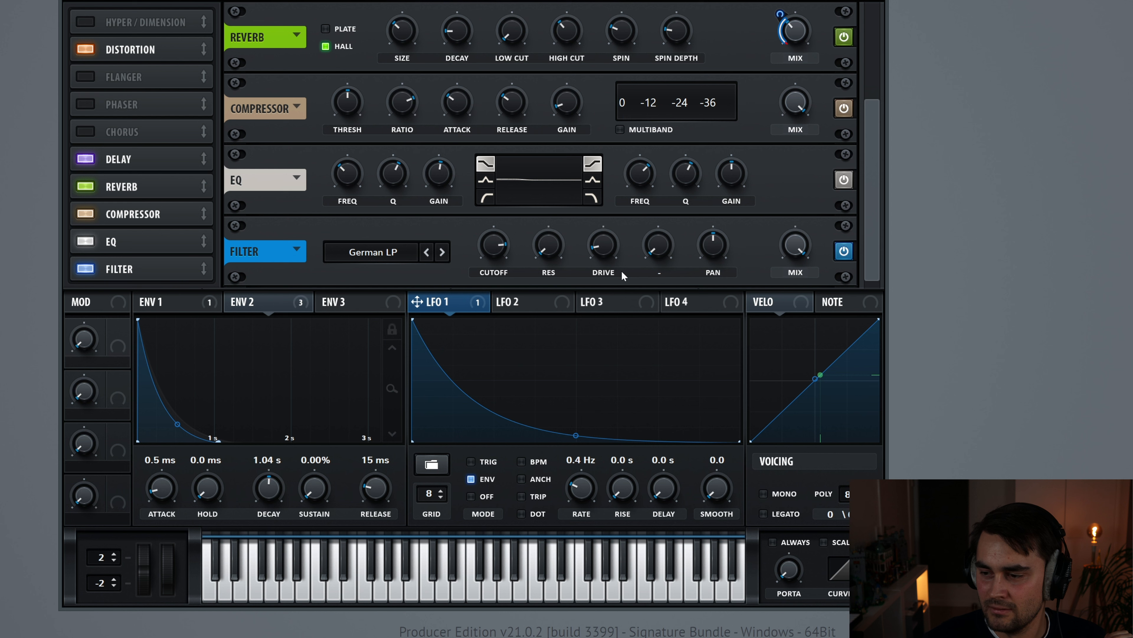
left_click_drag(501, 249, 503, 248)
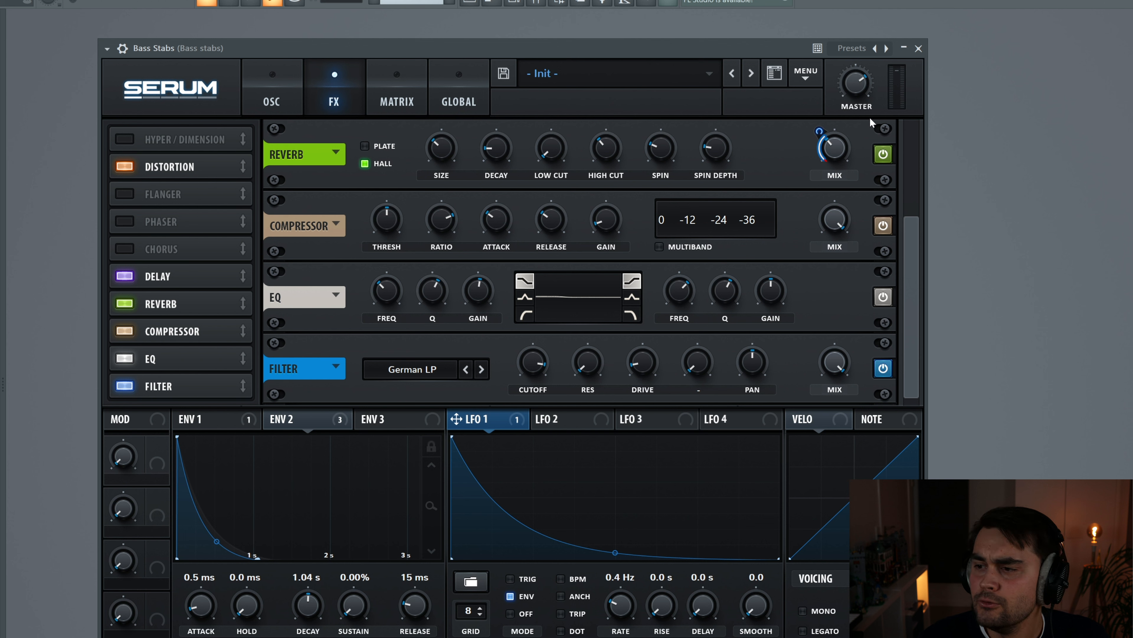
Set the synth's master volume to 60% (-13.3 dB) and audition the level with playback.
left_click_drag(855, 83, 854, 90)
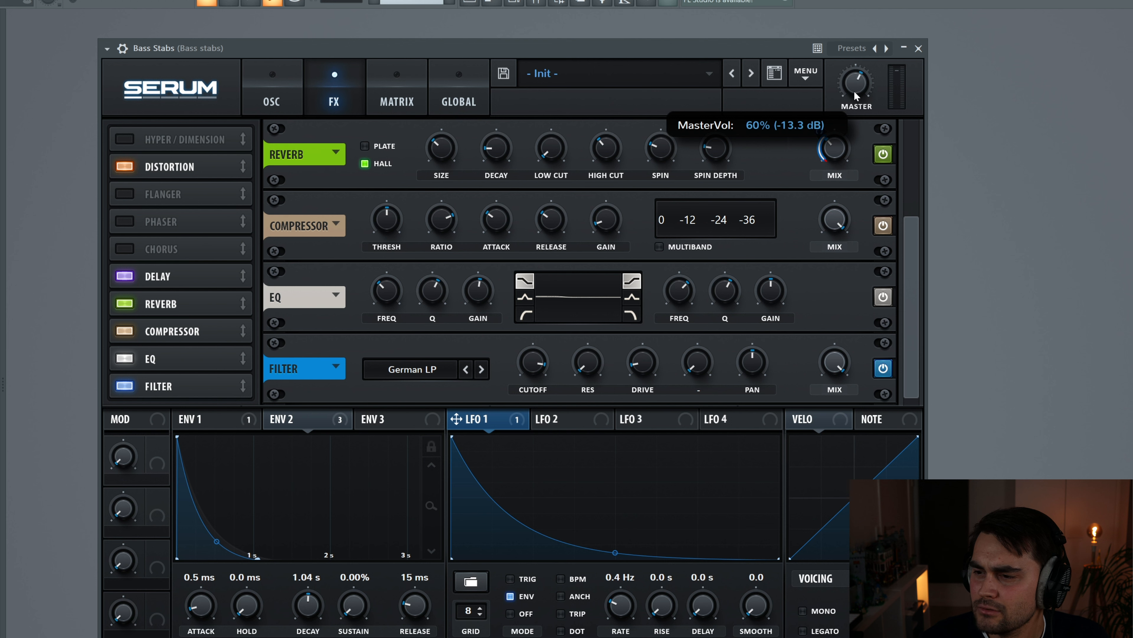
key("space")
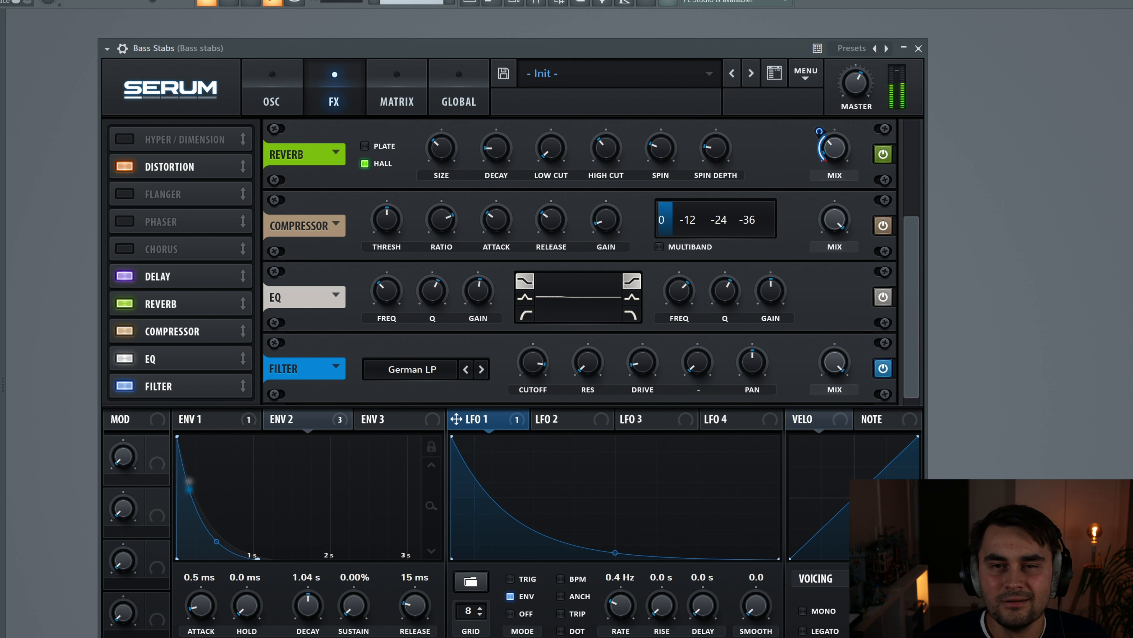
key("space")
Enable ShaperBox 2 on the Bass stabs mixer track and close the mixer.
key("F9")
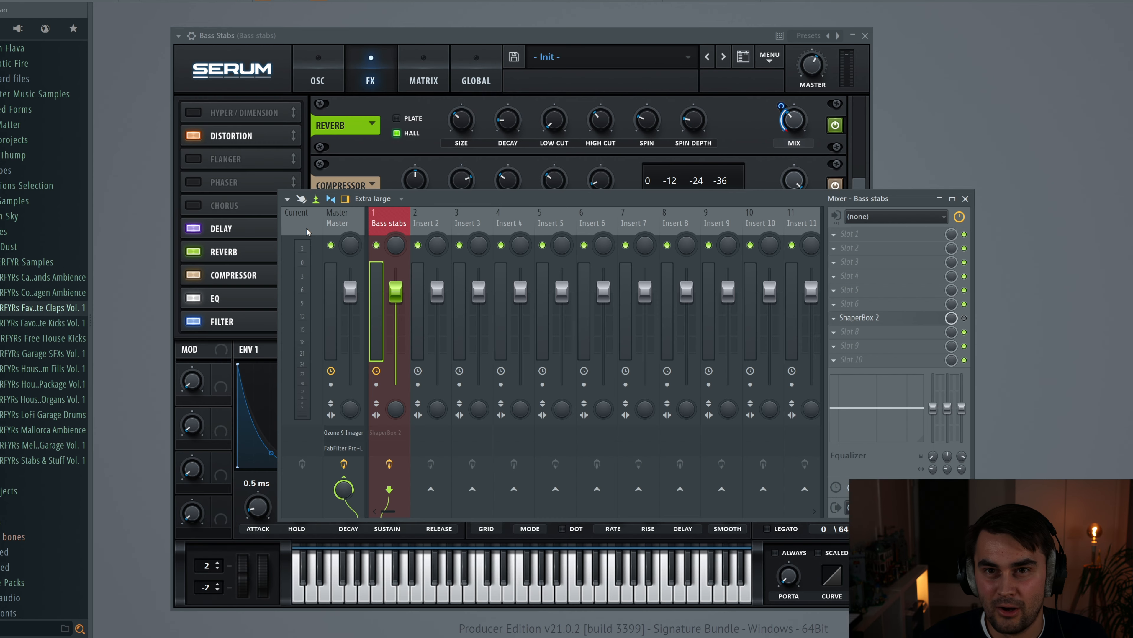
left_click(964, 318)
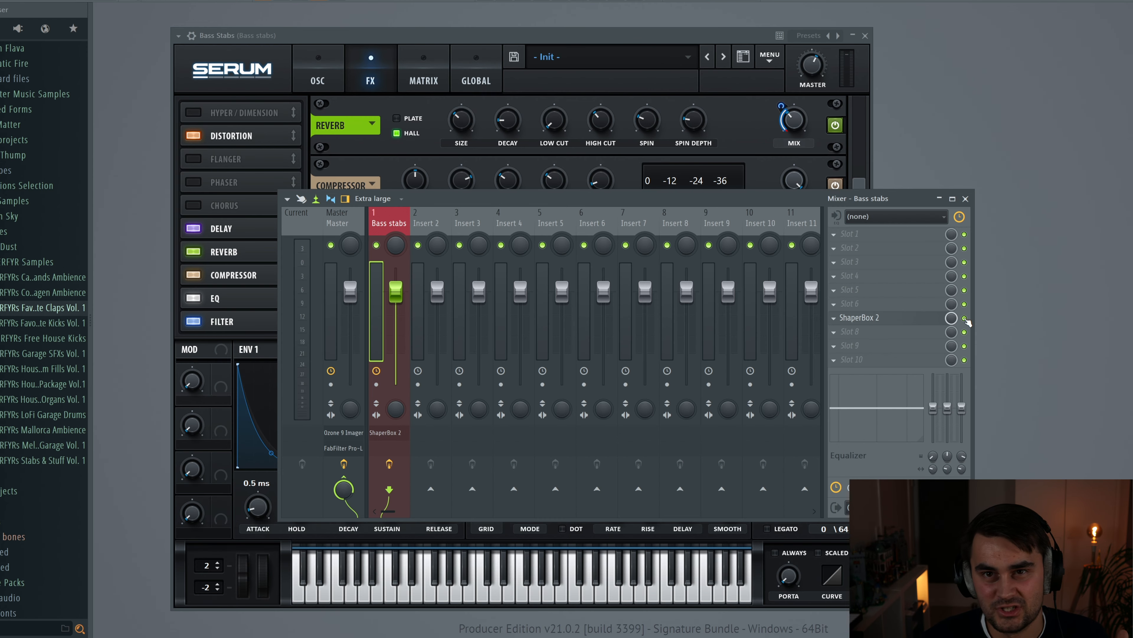
left_click(966, 200)
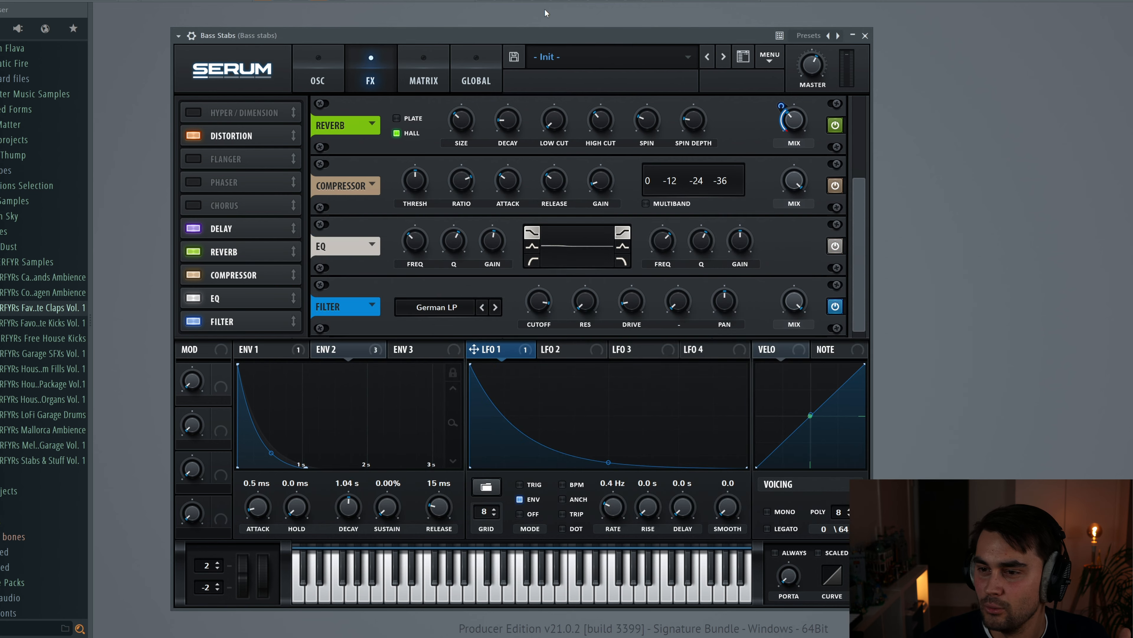
Play the playlist arrangement from the start to hear the bass stabs with the drum loops.
key("F6")
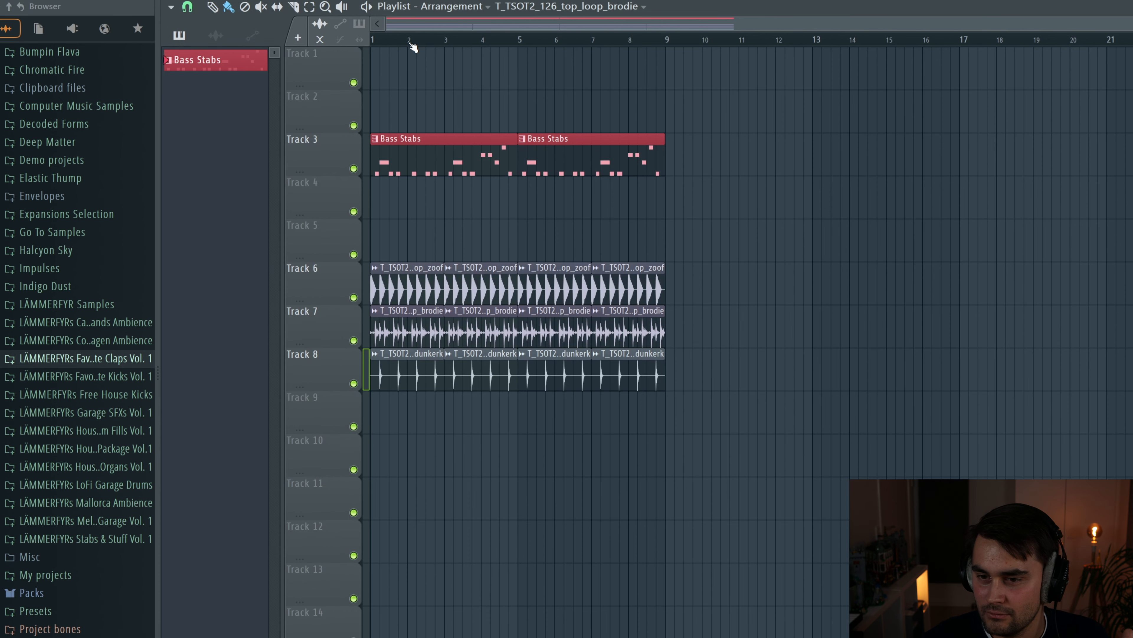
left_click_drag(410, 43, 343, 39)
key("space")
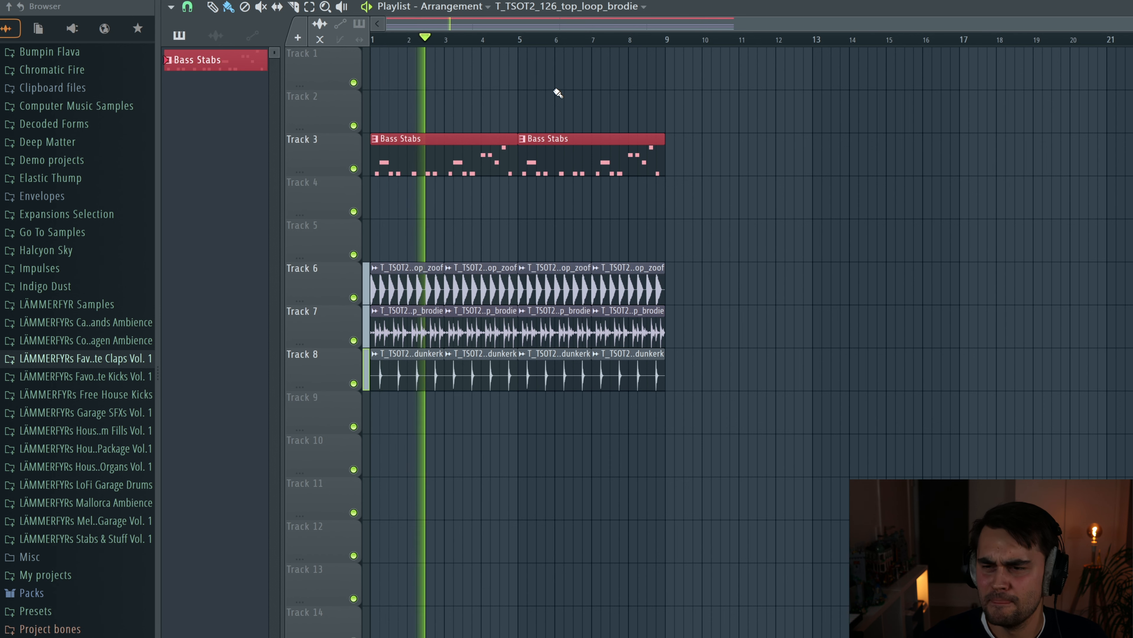
Open the Bass Stabs synth during playback and tweak its filter cutoff, oscillator B wavetable position and envelope 2 modulation.
key("F6")
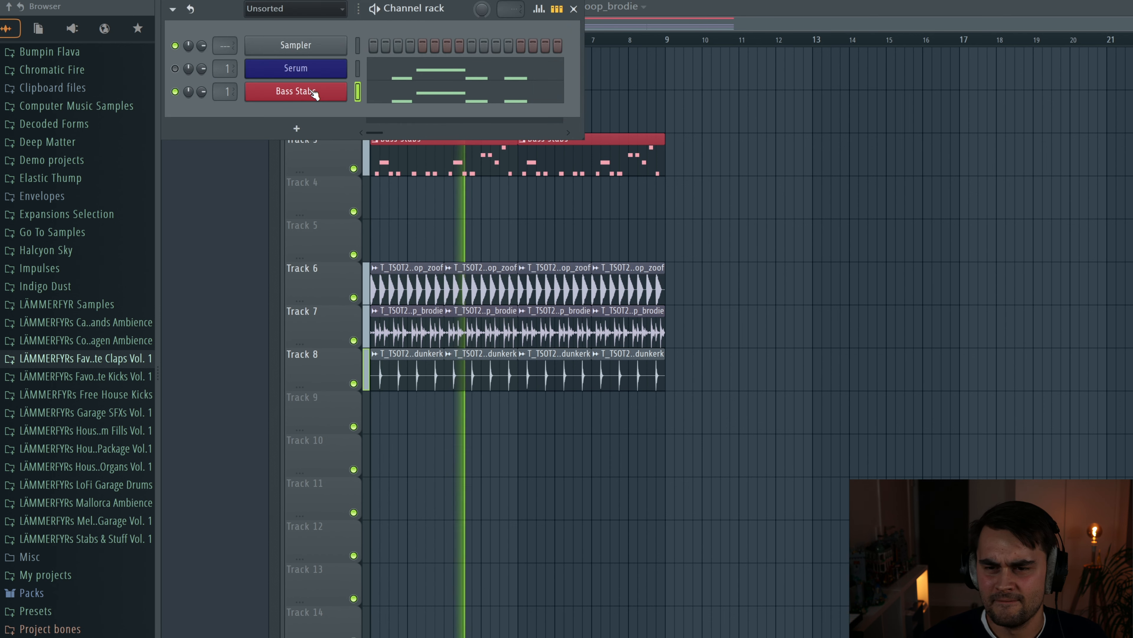
left_click(295, 91)
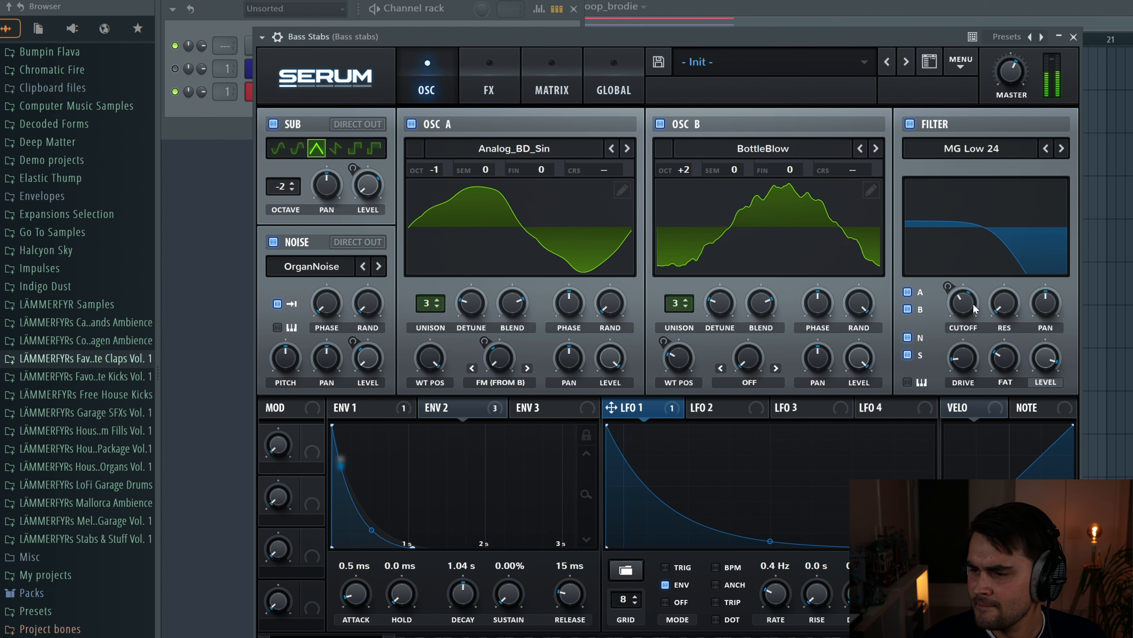
mouse_move(968, 301)
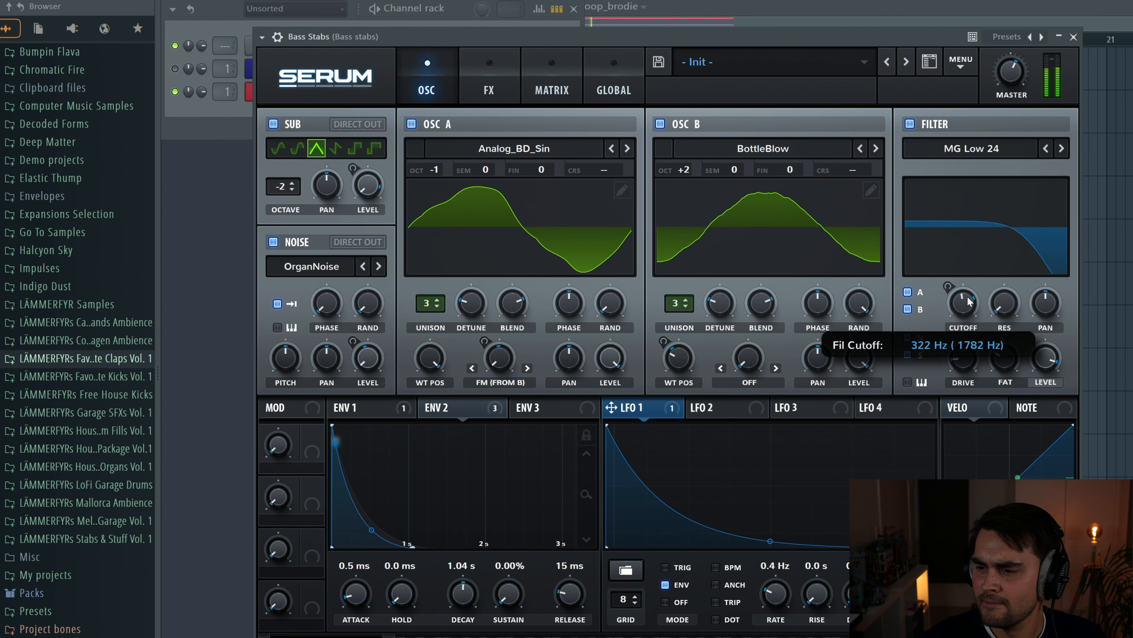
mouse_move(677, 357)
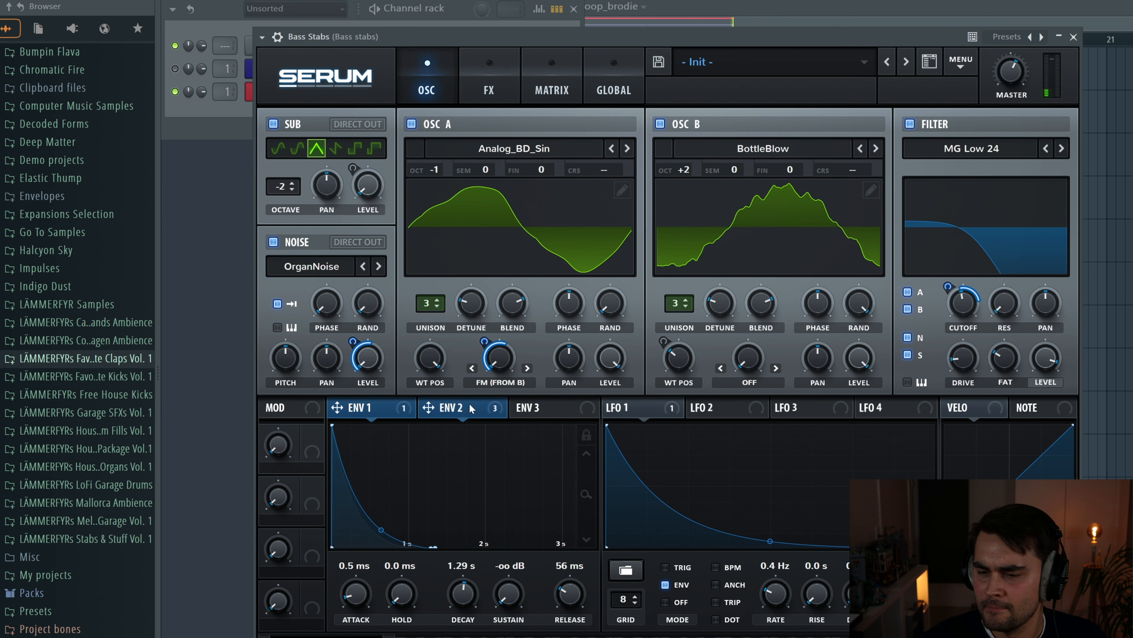
left_click_drag(437, 407, 487, 341)
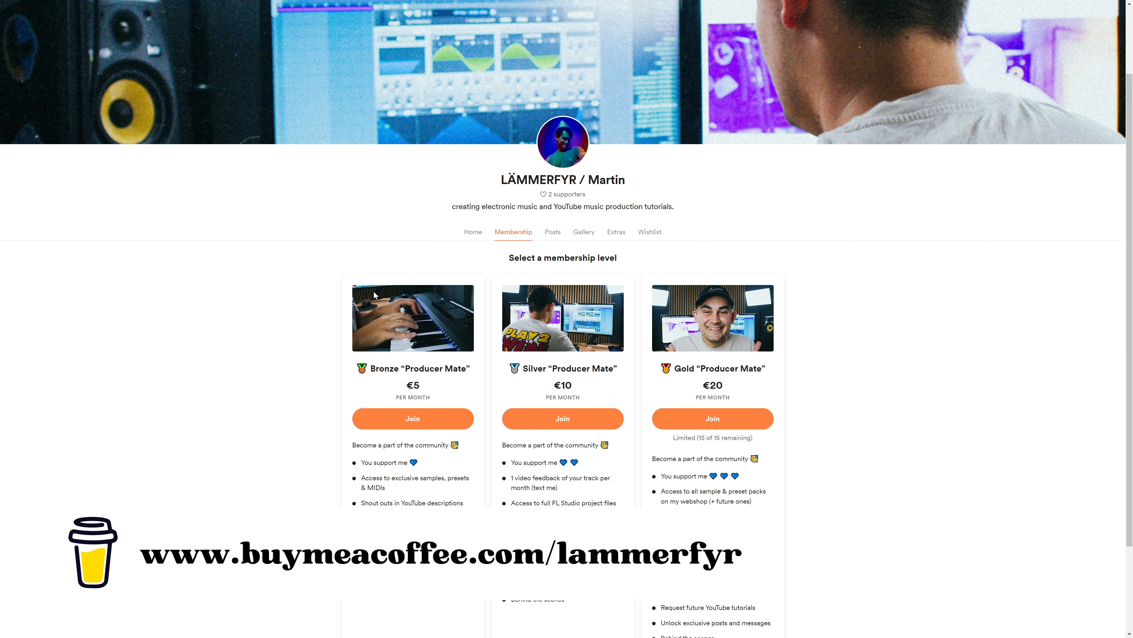
scroll(374, 294, "down", 2)
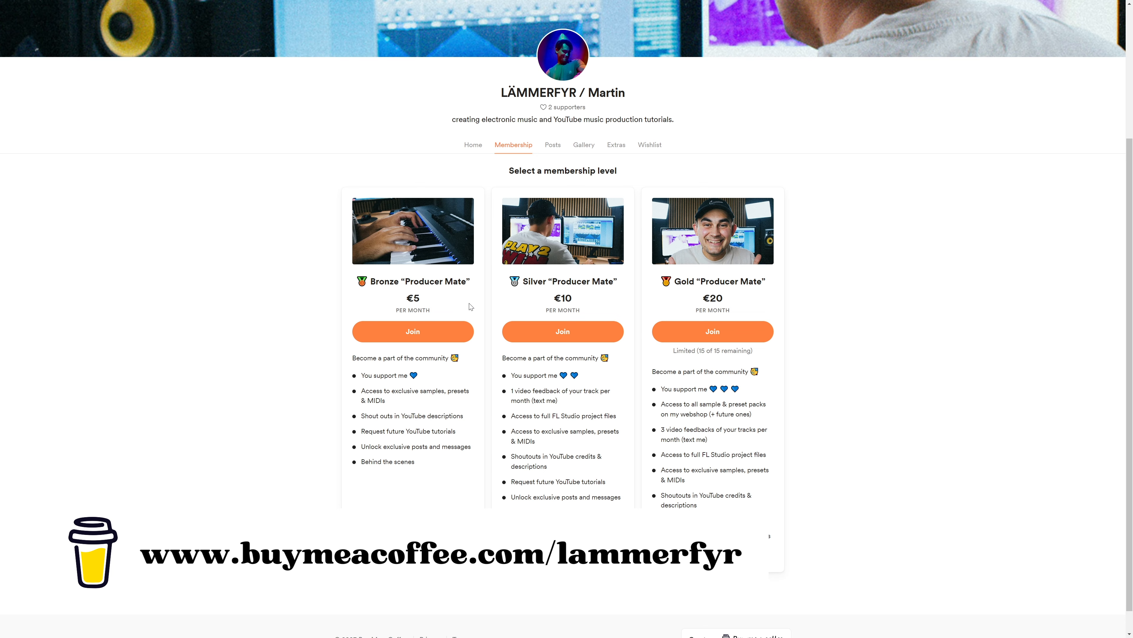